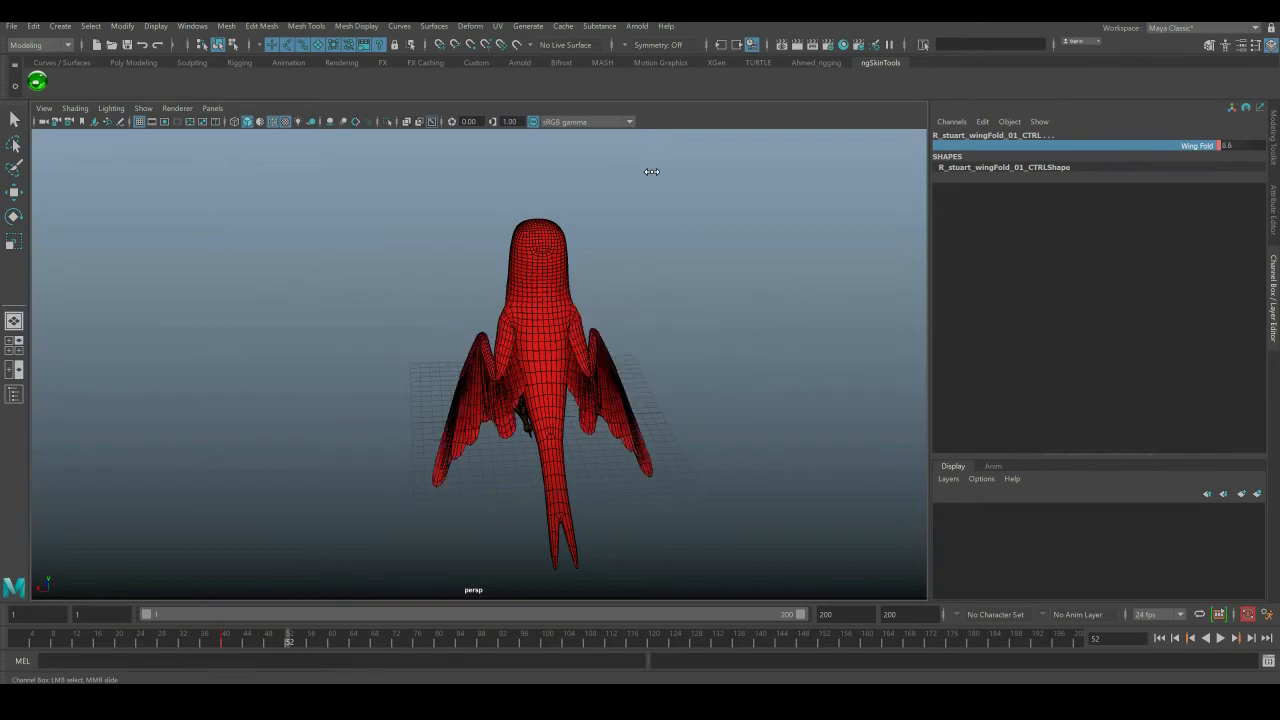
# - Play back the wing-fold animation from frame 35 to check the folding speed
pyautogui.moveTo(308, 641); pyautogui.dragTo(199, 645)
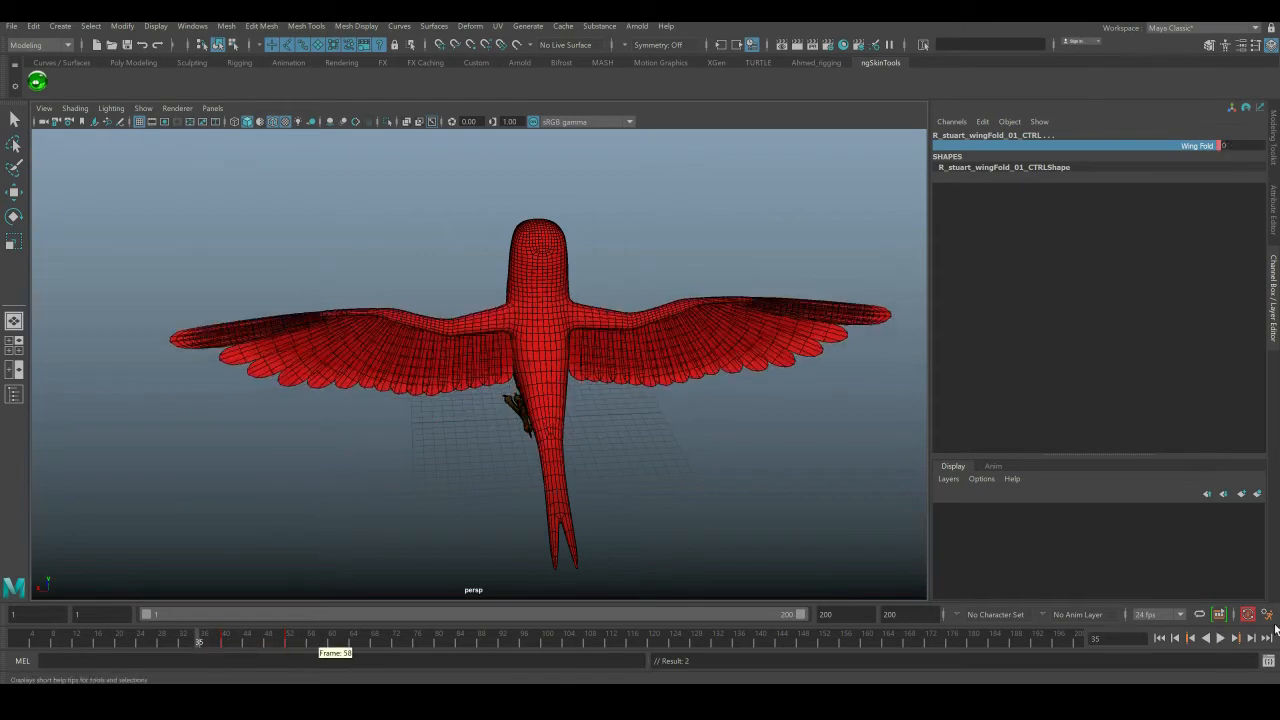
pyautogui.click(1220, 638)
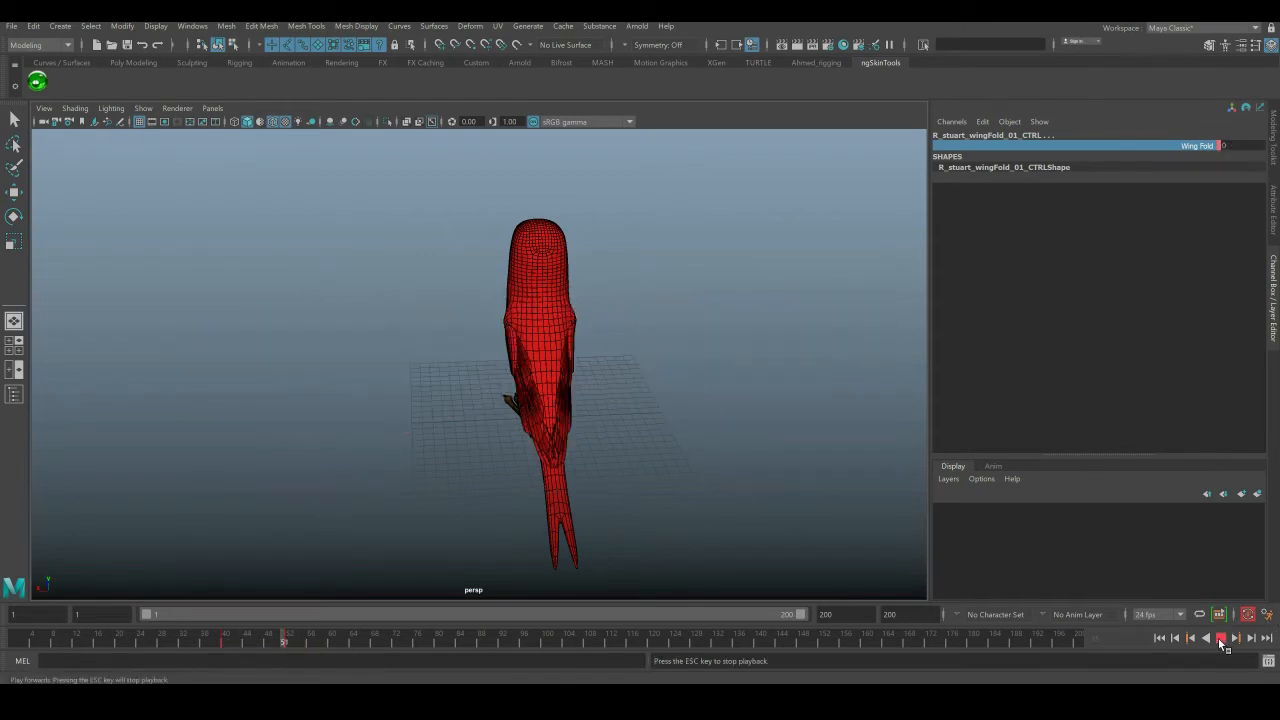
pyautogui.click(1220, 638)
# - Move the closing Wing Fold key of both wings to frame 48 and replay the fold
pyautogui.keyDown('shift'); pyautogui.click(288, 642); pyautogui.keyUp('shift')
pyautogui.moveTo(288, 645); pyautogui.dragTo(265, 649)
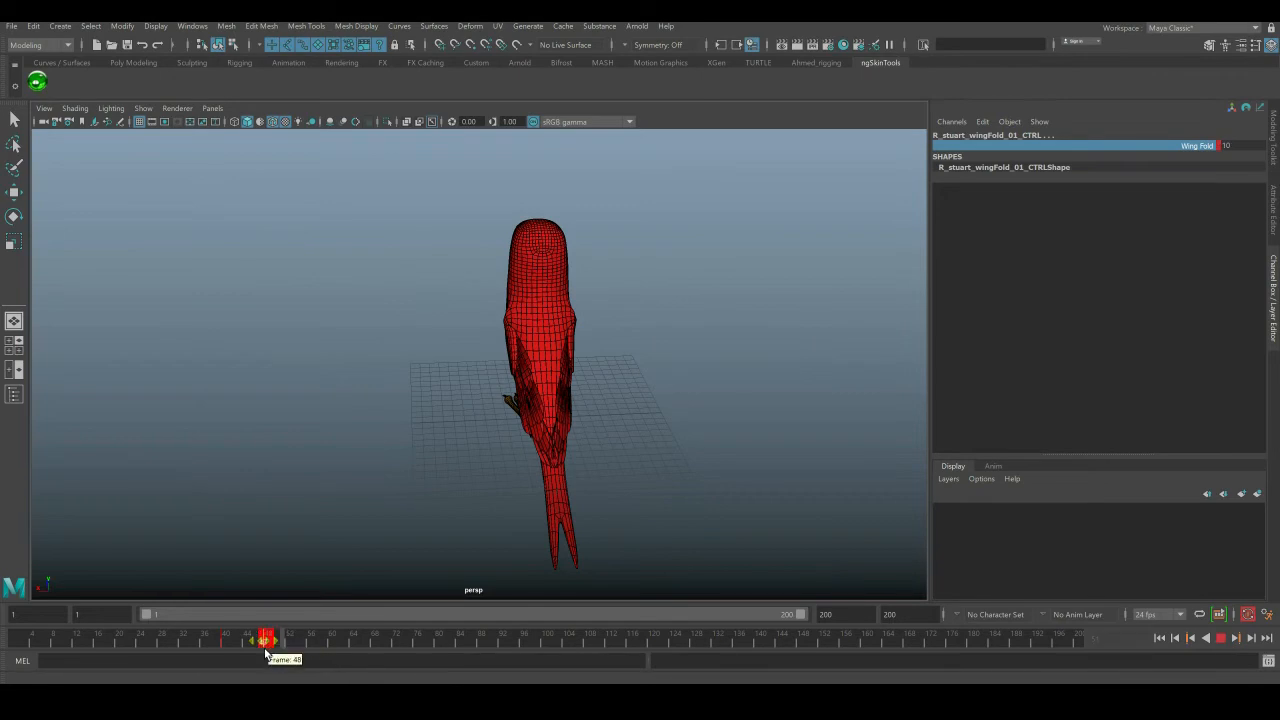
pyautogui.click(194, 642)
pyautogui.click(1220, 639)
pyautogui.moveTo(217, 645); pyautogui.dragTo(211, 643)
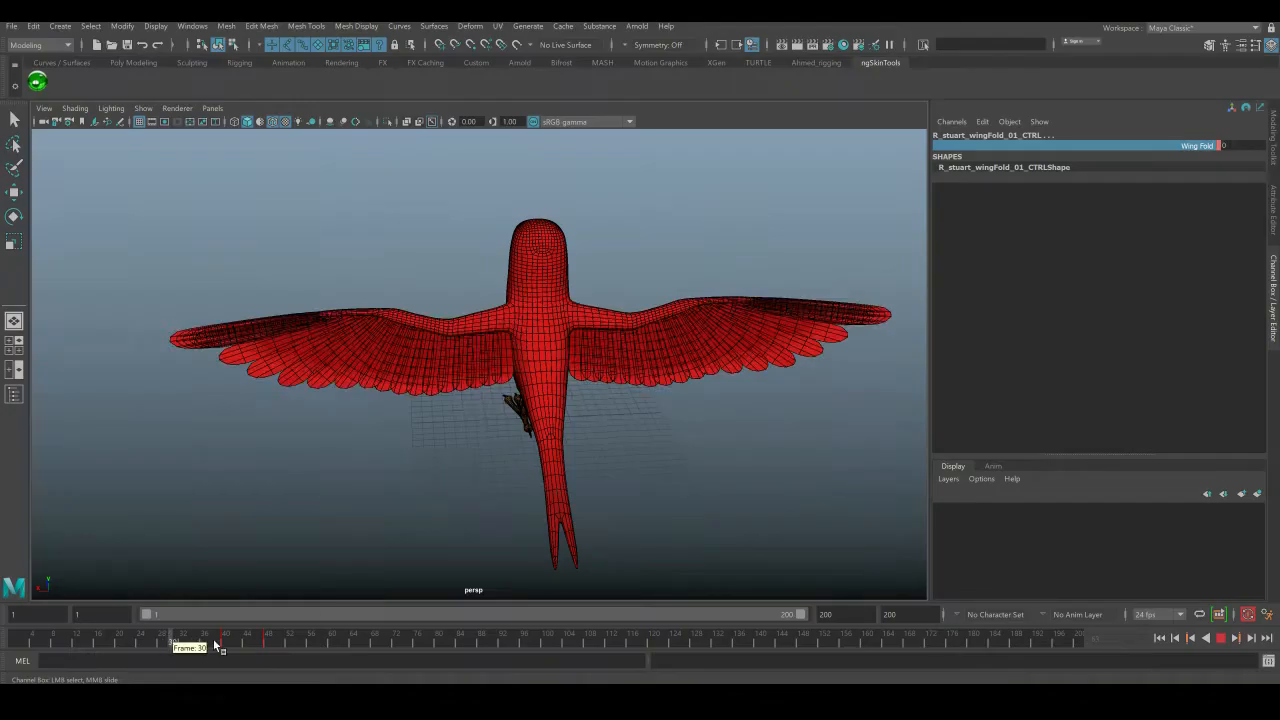
pyautogui.moveTo(258, 648); pyautogui.dragTo(227, 650)
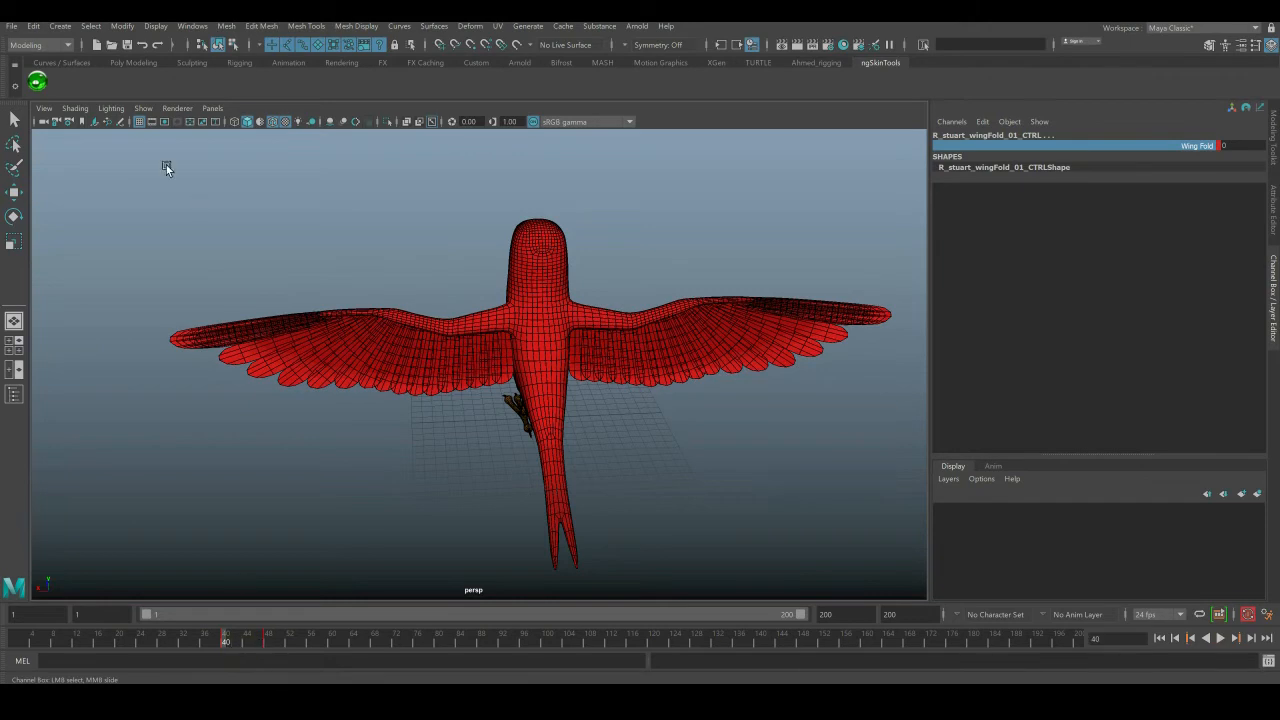
# - Show the NURBS curves, keep only the right wing-fold control selected, and hide the curves again
pyautogui.click(148, 113)
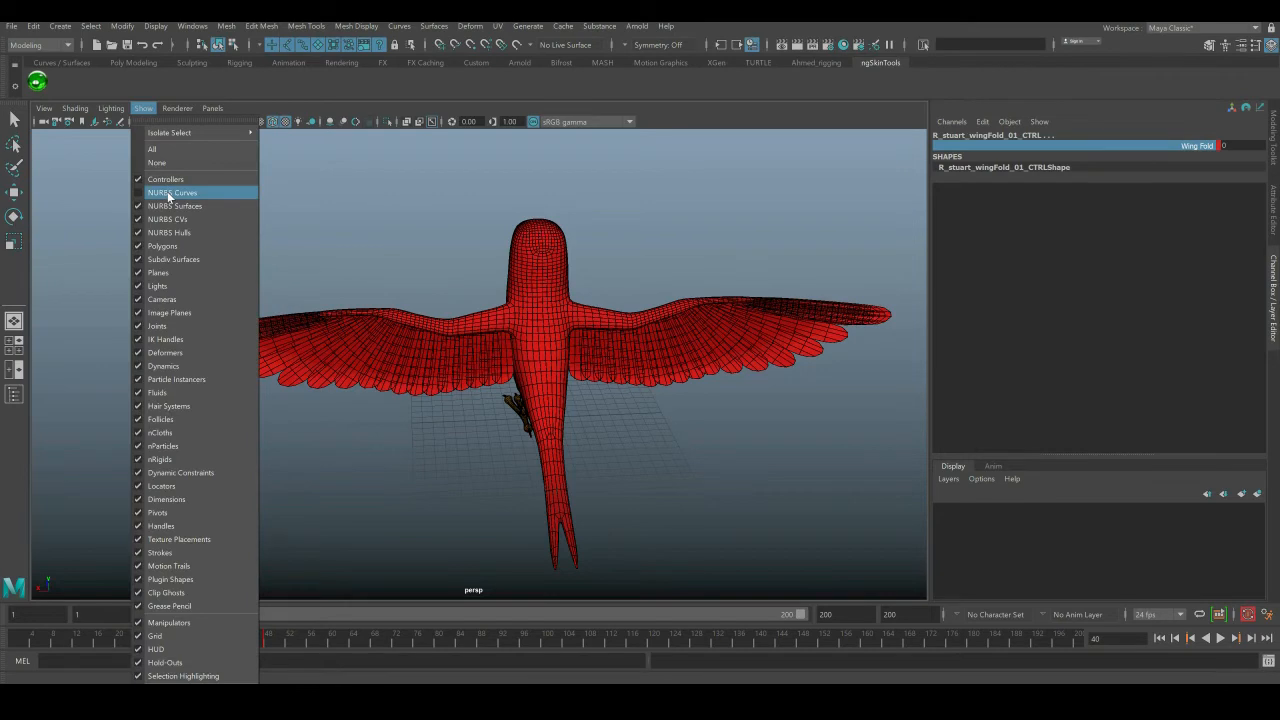
pyautogui.click(180, 191)
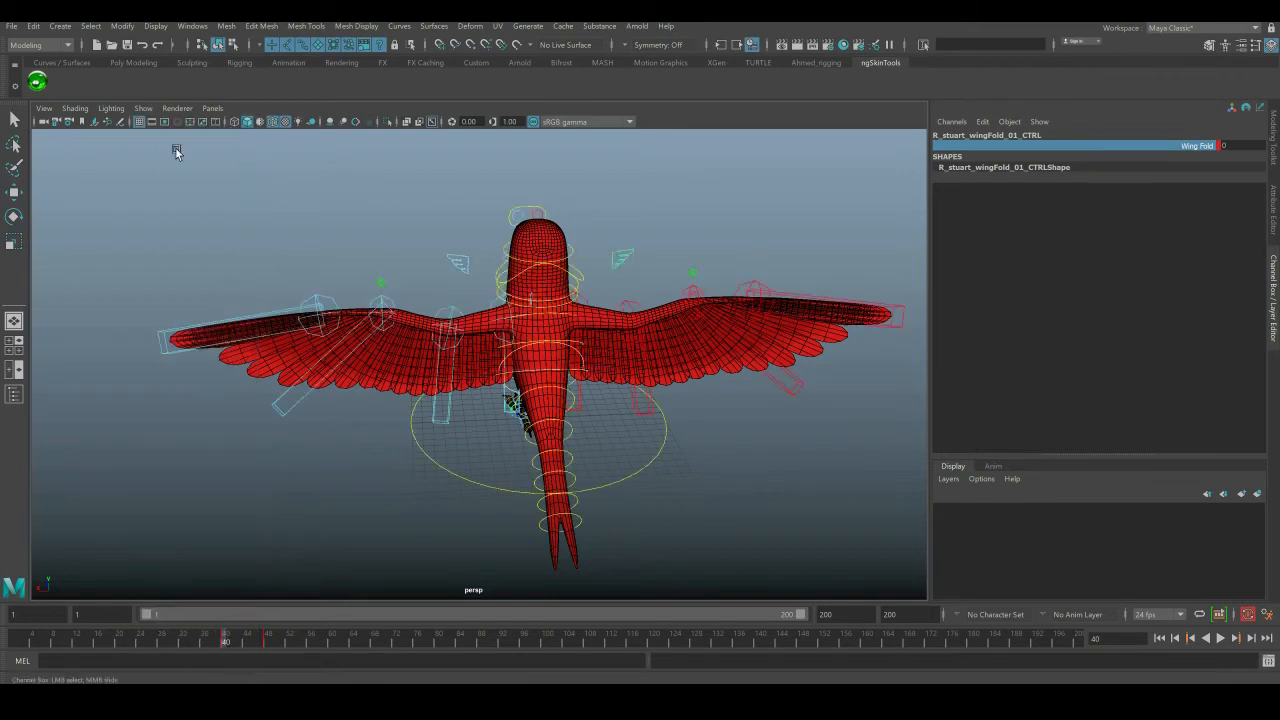
pyautogui.click(143, 108)
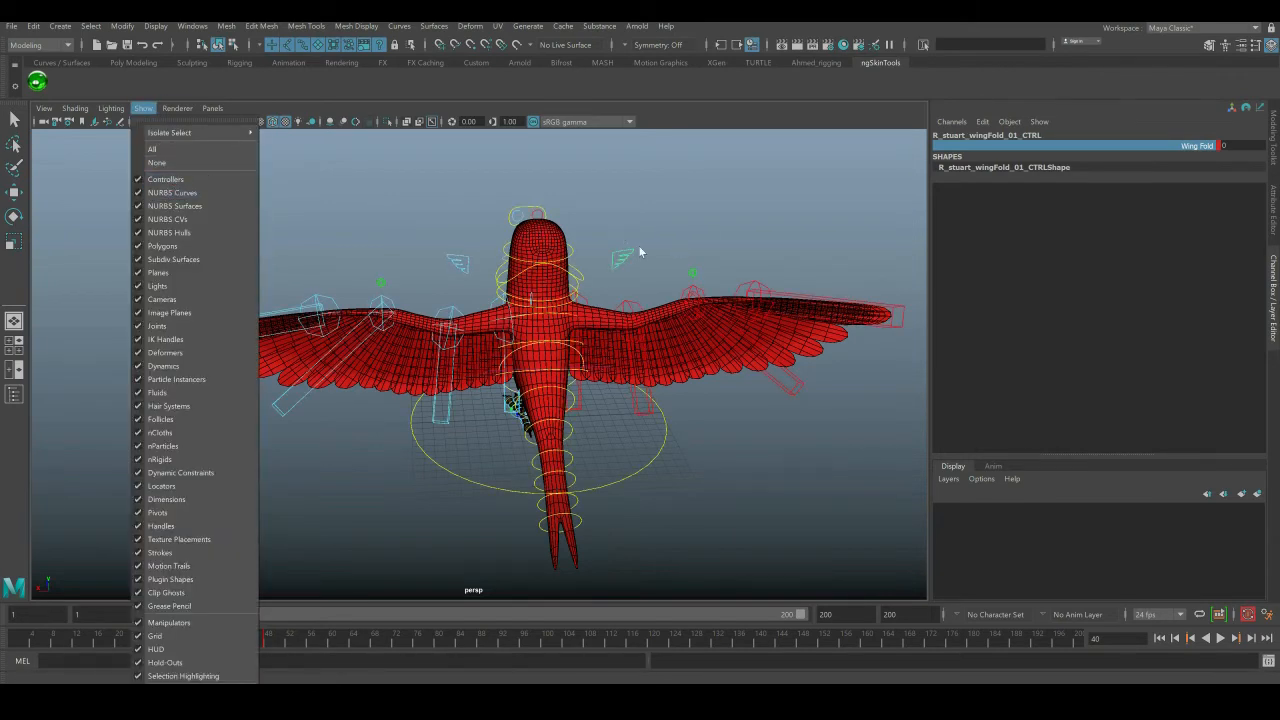
pyautogui.click(182, 194)
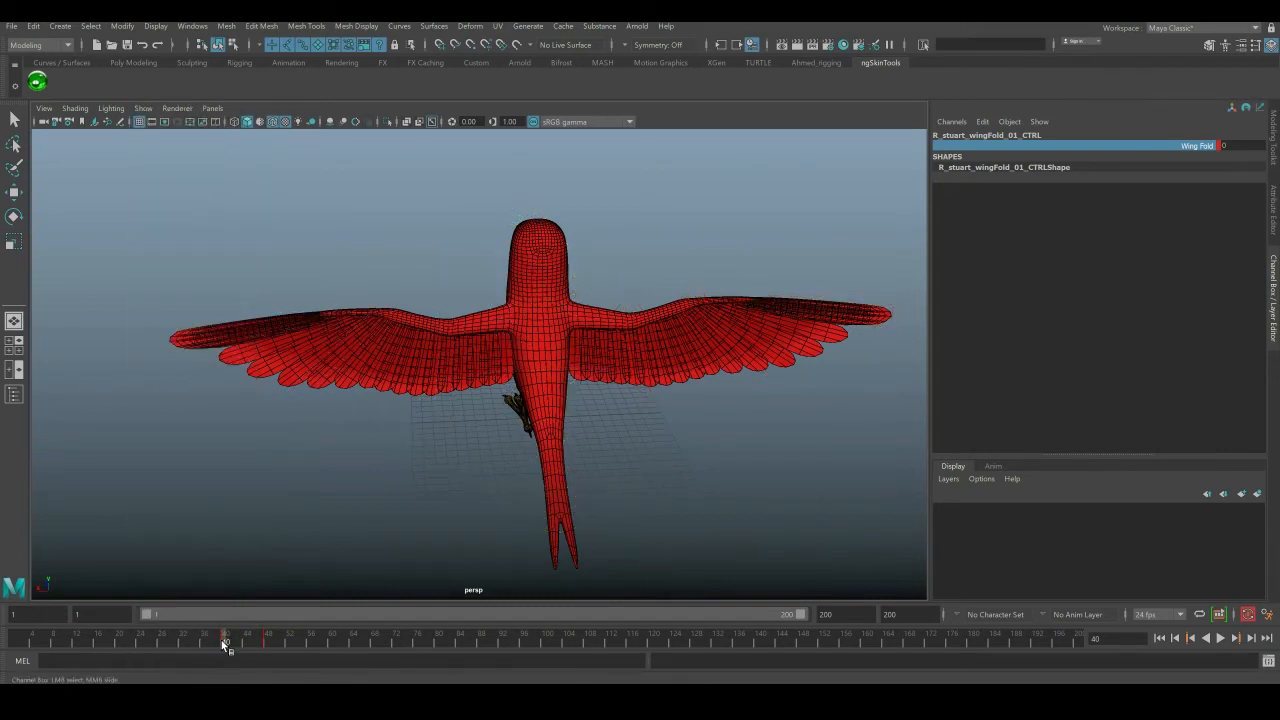
# - Offset the right wing's Wing Fold keys one frame later than the left wing's and replay the staggered fold
pyautogui.moveTo(240, 645)
pyautogui.keyDown('shift'); pyautogui.mouseDown()
pyautogui.moveTo(284, 645)
pyautogui.moveTo(261, 648)
pyautogui.mouseUp(); pyautogui.keyUp('shift')
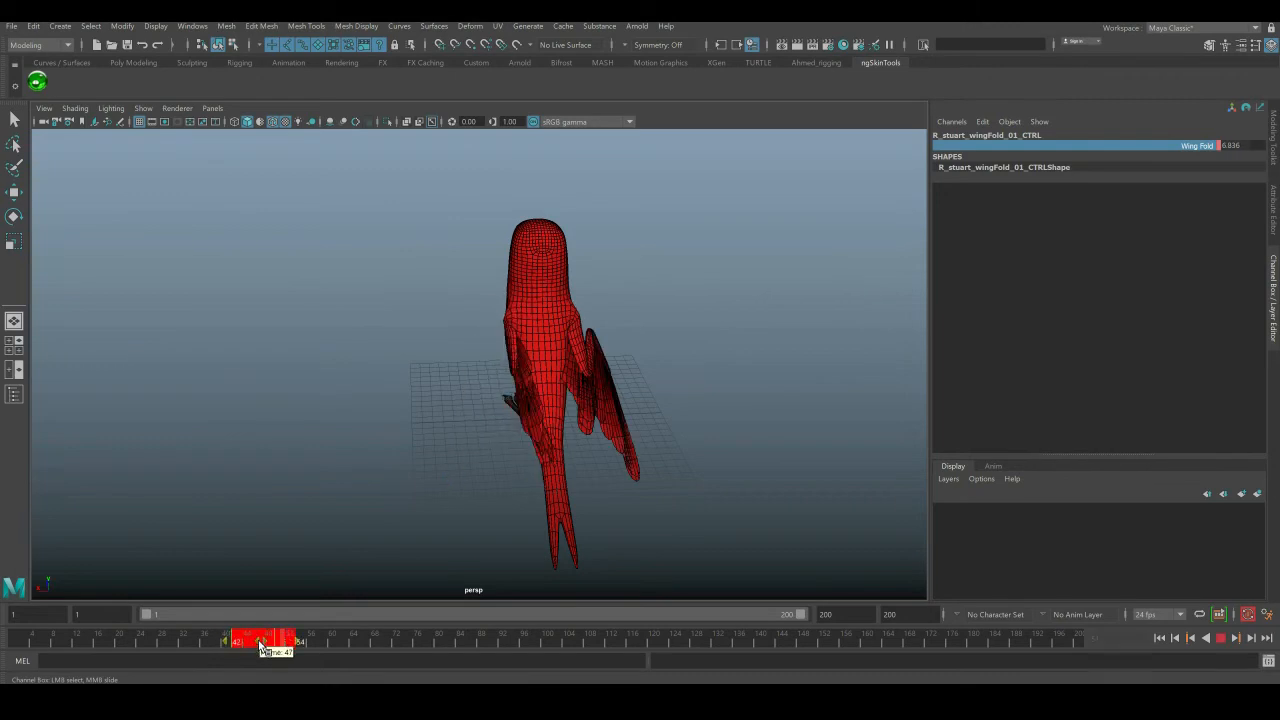
pyautogui.click(172, 646)
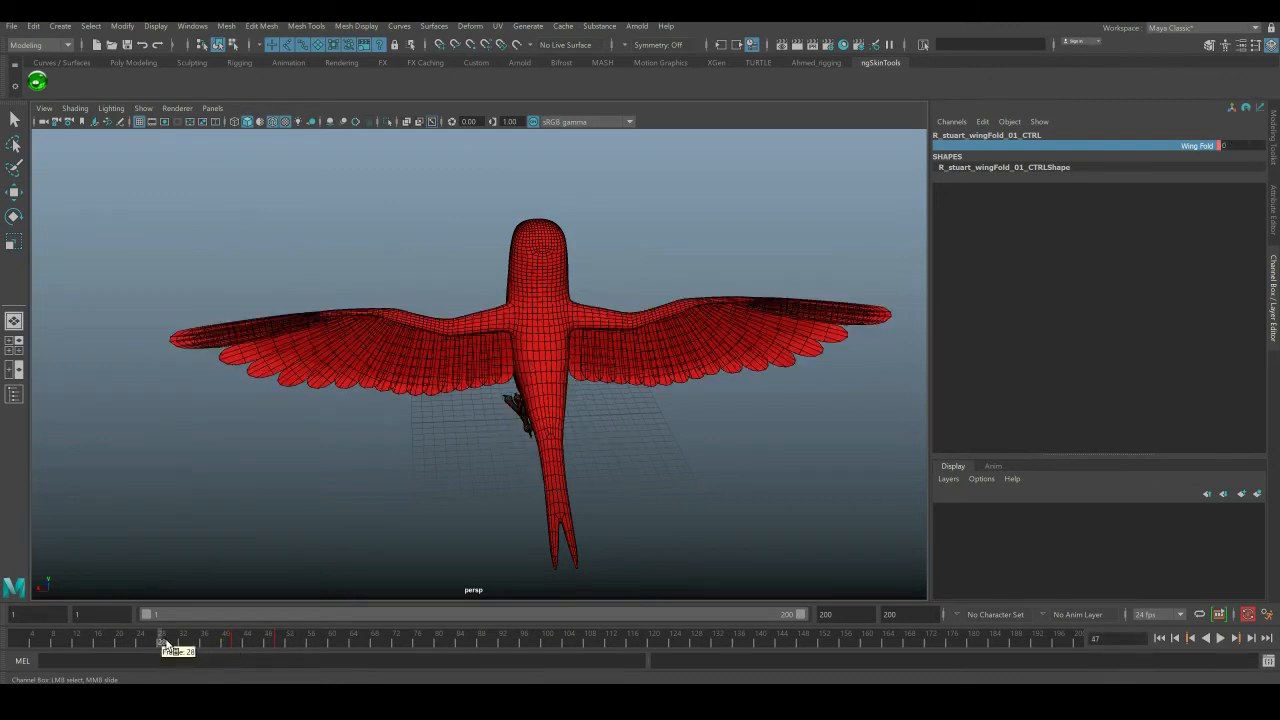
pyautogui.moveTo(217, 645)
pyautogui.mouseDown()
pyautogui.moveTo(290, 645)
pyautogui.moveTo(207, 646)
pyautogui.moveTo(302, 628)
pyautogui.moveTo(205, 633)
pyautogui.mouseUp()
pyautogui.click(246, 645)
pyautogui.click(171, 641)
pyautogui.click(184, 640)
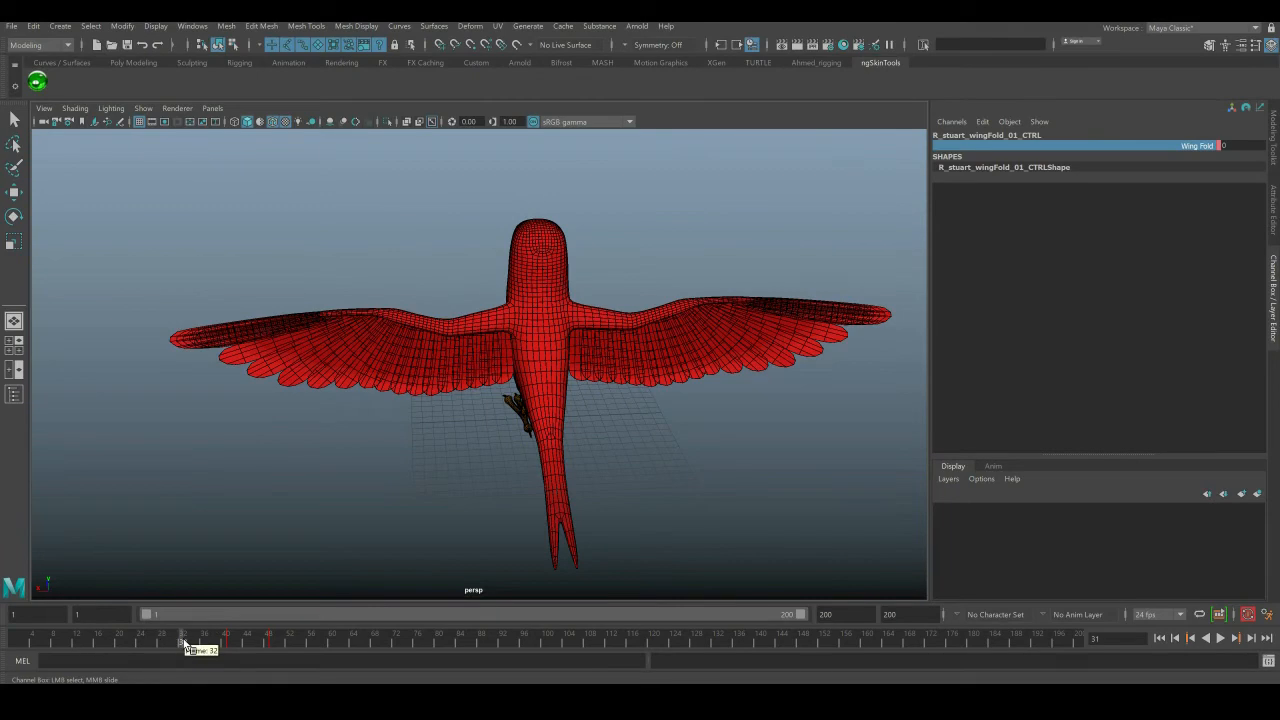
pyautogui.hotkey('alt', 'v')
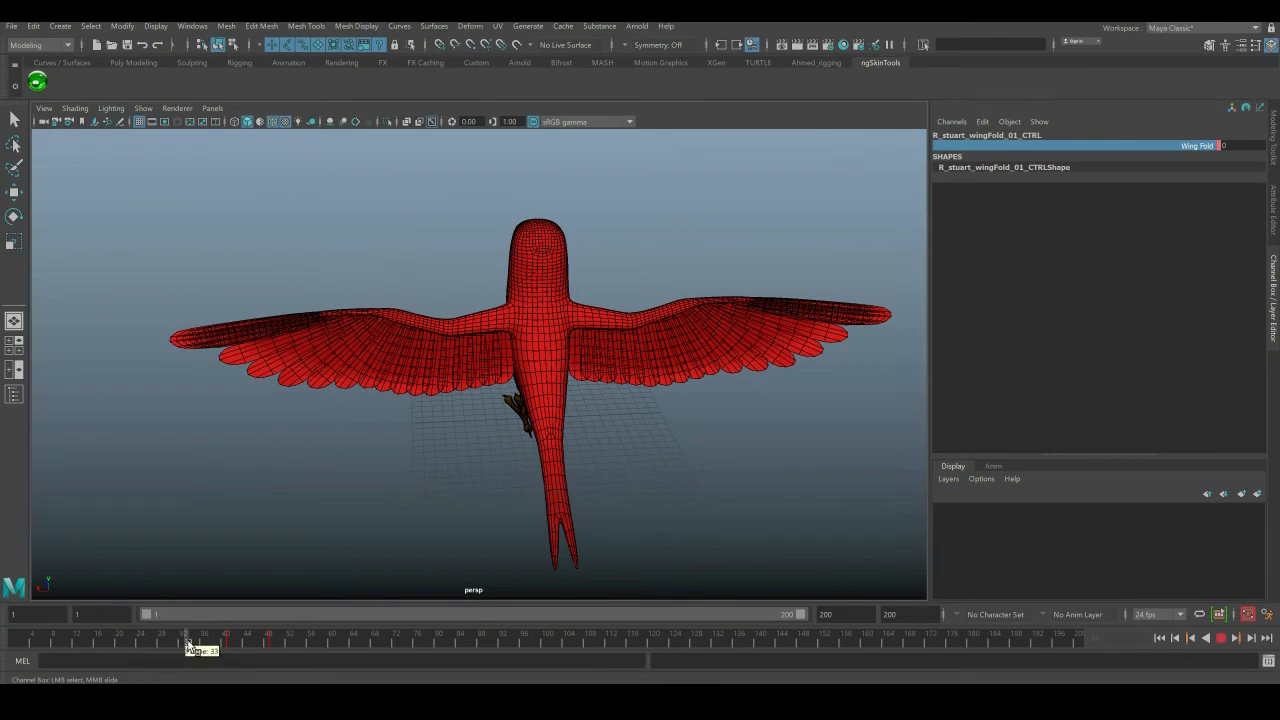
pyautogui.click(193, 645)
# - Show the NURBS curves in the viewport and select the left wing's primary feather control
pyautogui.click(143, 108)
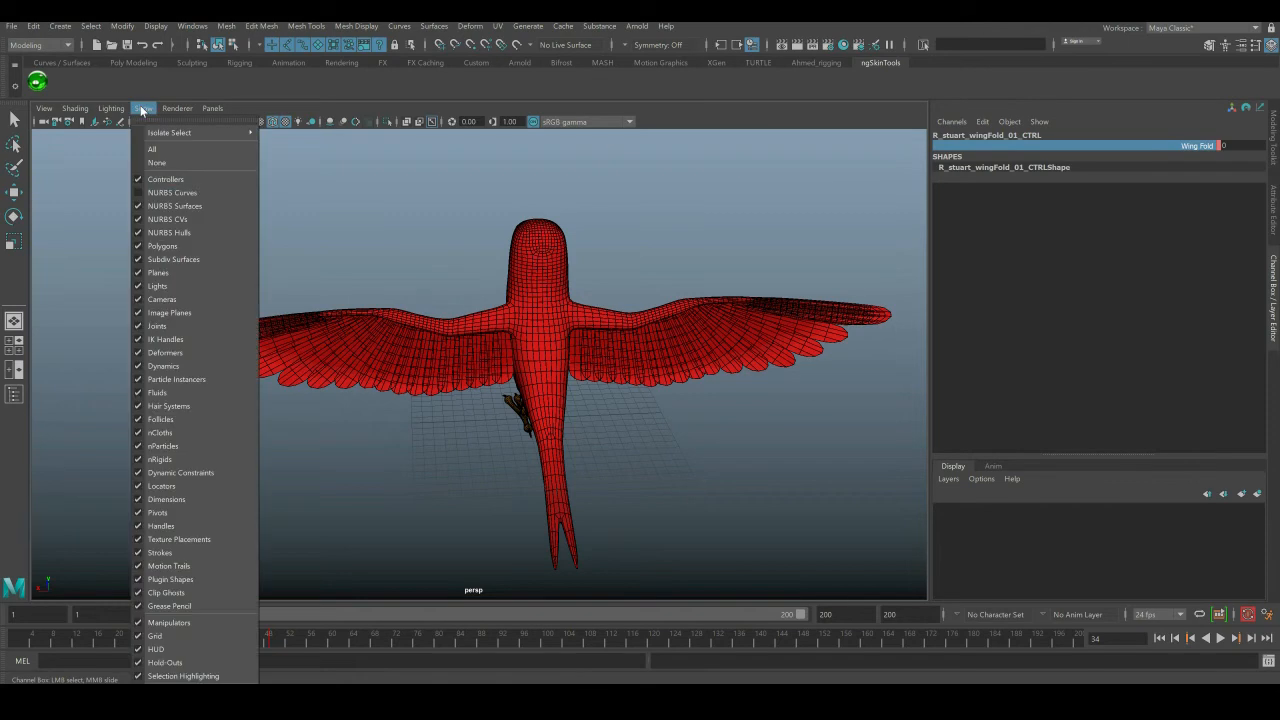
pyautogui.click(158, 196)
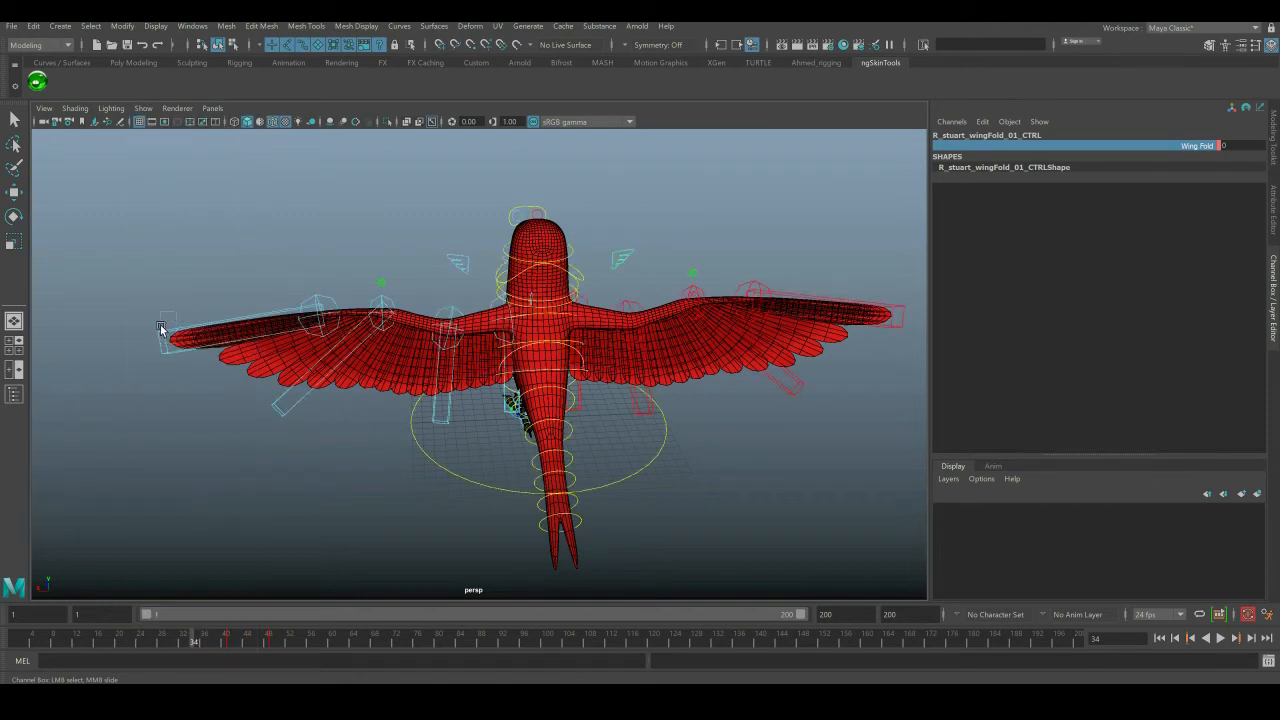
pyautogui.press('r')
pyautogui.click(167, 344)
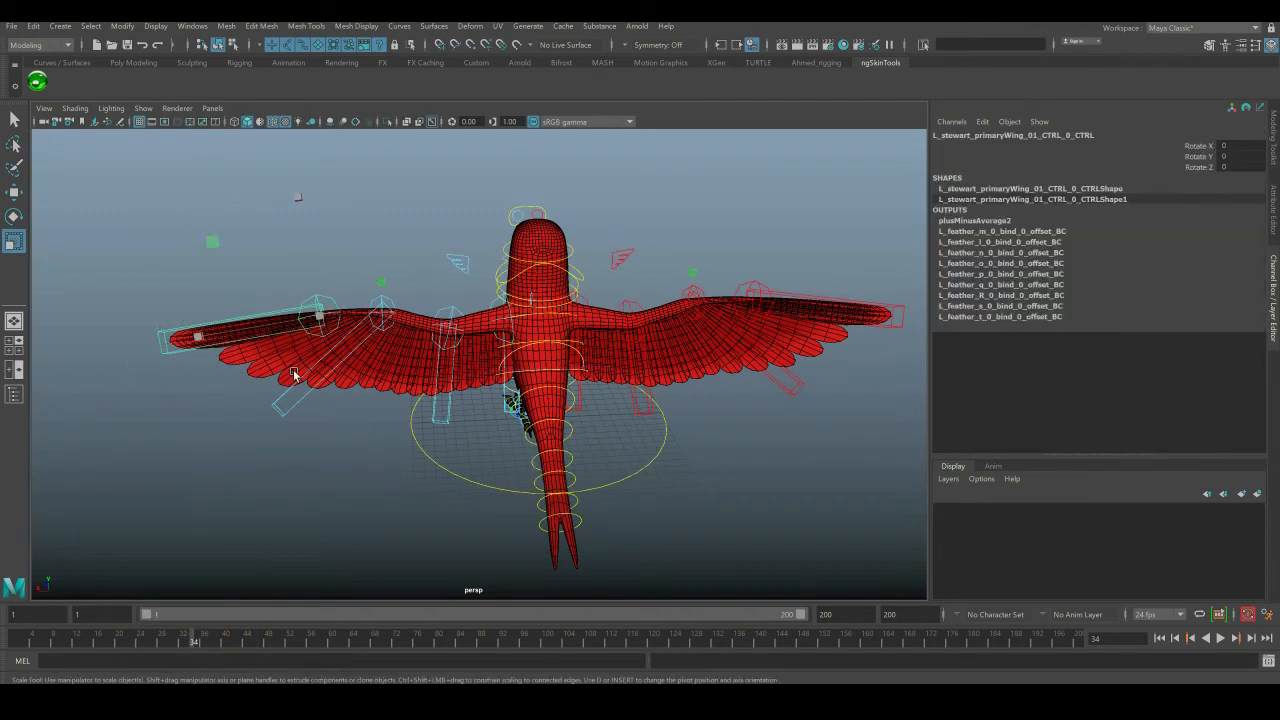
# - Try rotating the left wing's primary feather controls and undo each rotation
pyautogui.press('e')
pyautogui.moveTo(287, 426)
pyautogui.mouseDown()
pyautogui.moveTo(233, 361)
pyautogui.moveTo(329, 408)
pyautogui.moveTo(279, 396)
pyautogui.moveTo(286, 441)
pyautogui.mouseUp()
pyautogui.hotkey('ctrl', 'z')
pyautogui.press('w')
pyautogui.click(300, 418)
pyautogui.press('e')
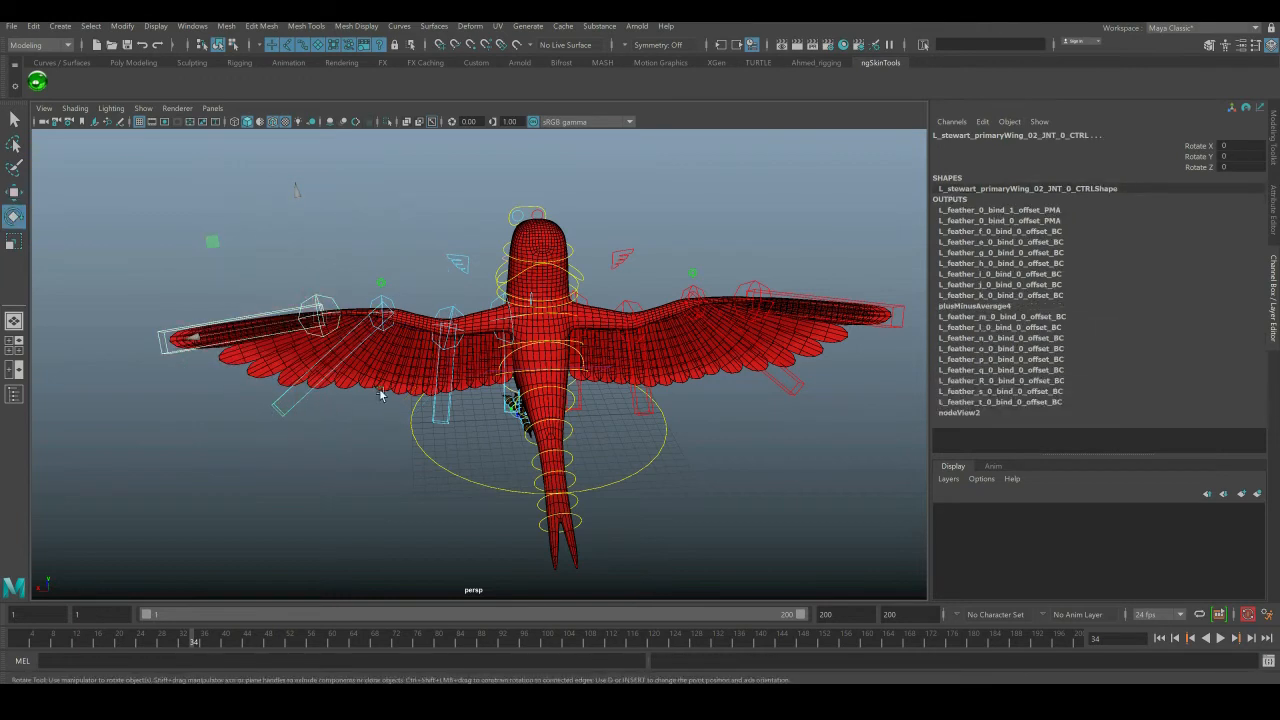
pyautogui.moveTo(415, 431)
pyautogui.mouseDown()
pyautogui.moveTo(391, 429)
pyautogui.moveTo(405, 438)
pyautogui.mouseUp()
pyautogui.hotkey('ctrl', 'z')
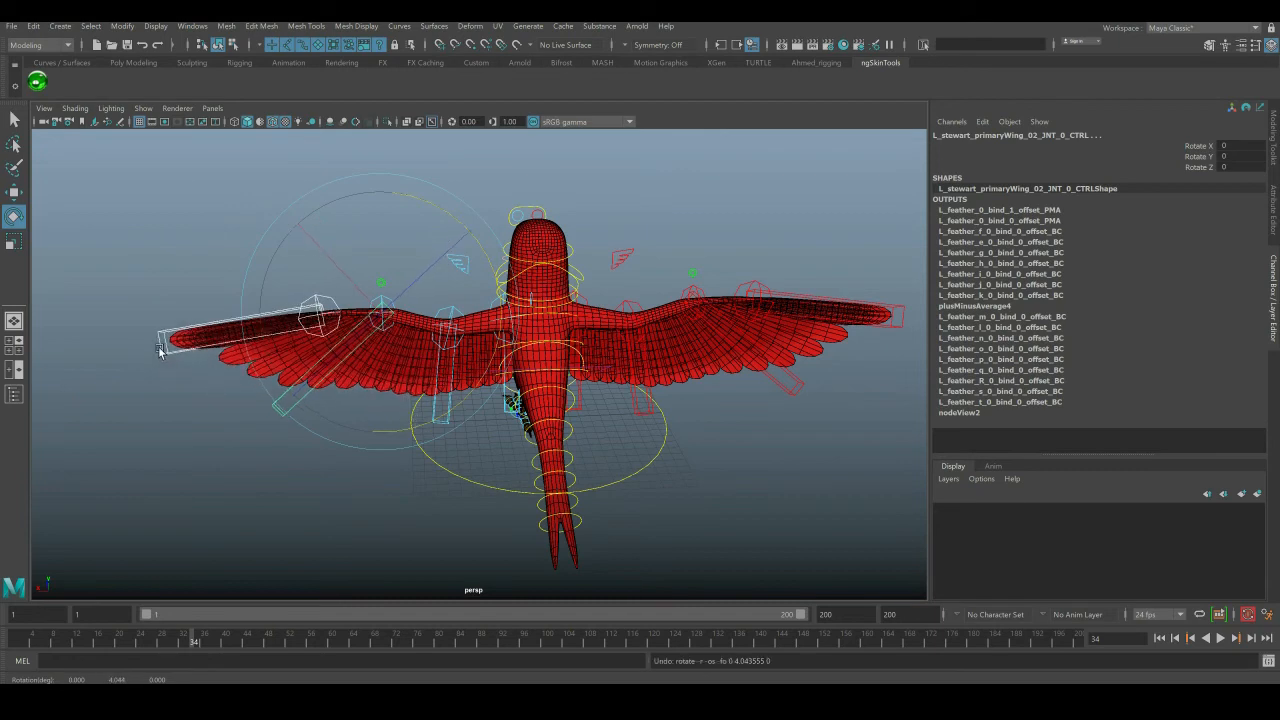
pyautogui.click(166, 365)
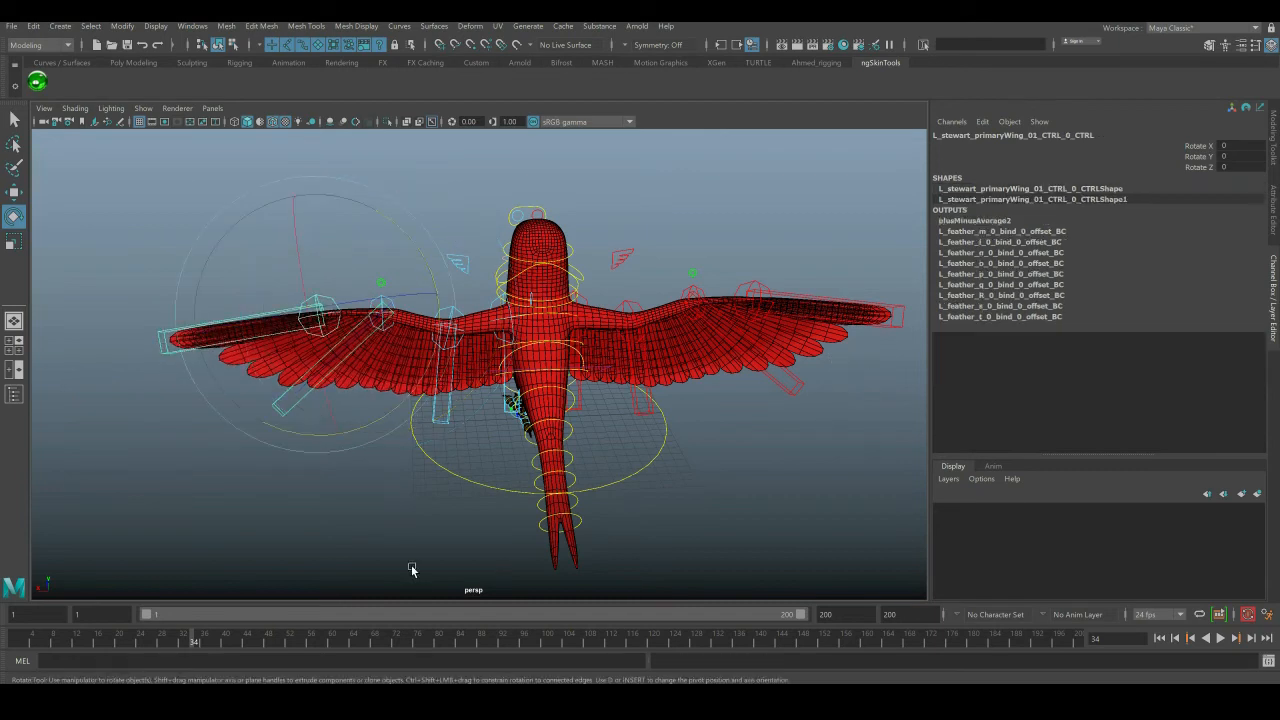
pyautogui.click(907, 340)
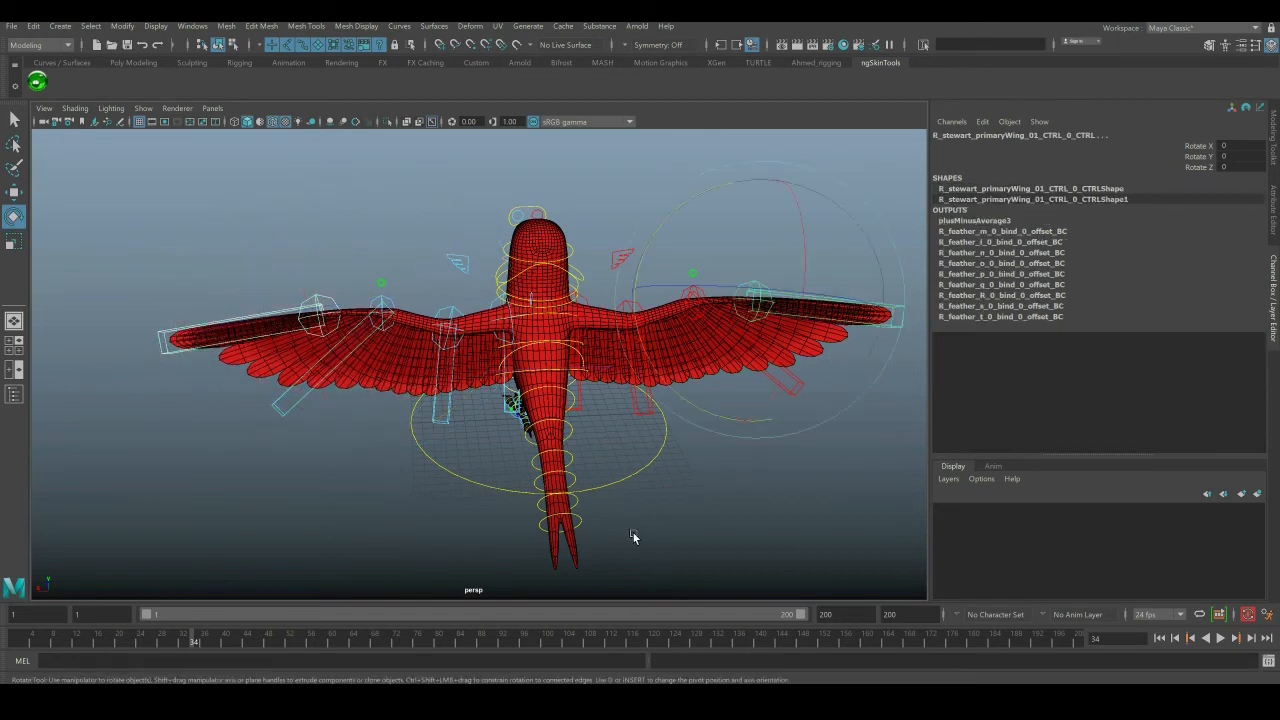
pyautogui.click(165, 345)
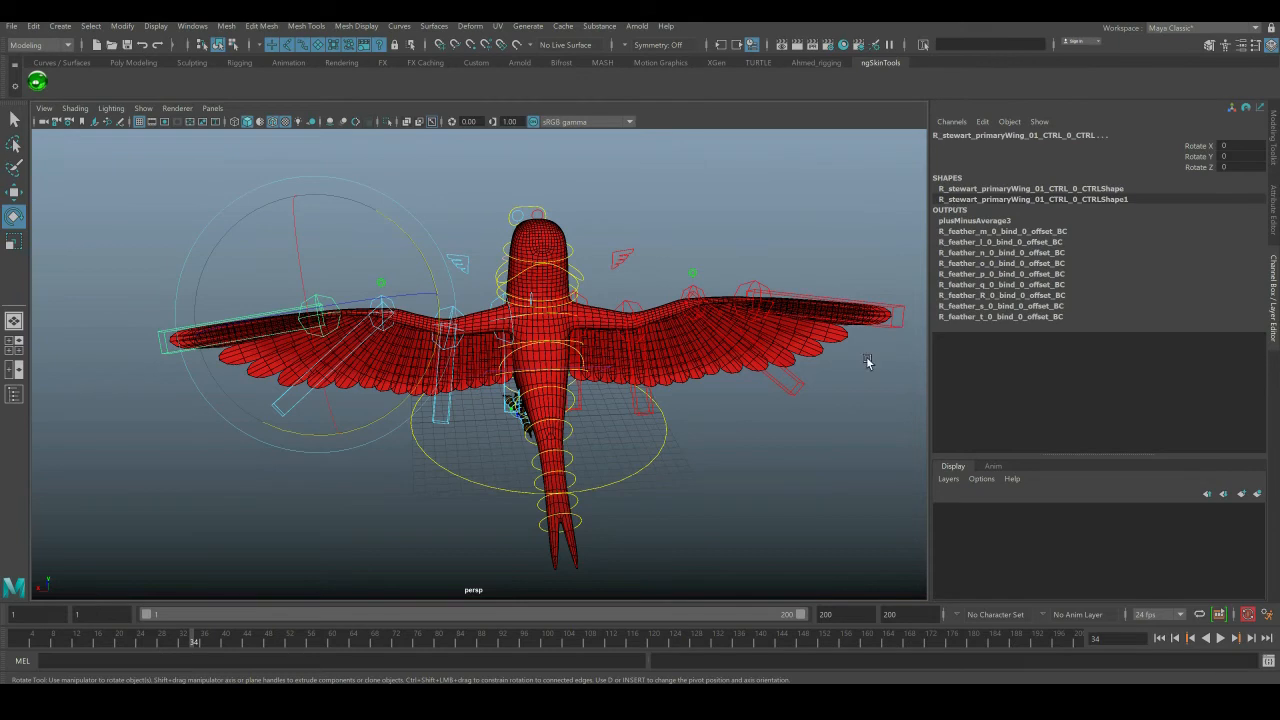
# - Key the left and right primary wing tip controls at frame 40, where the left wing starts folding
pyautogui.press('w')
pyautogui.click(458, 264)
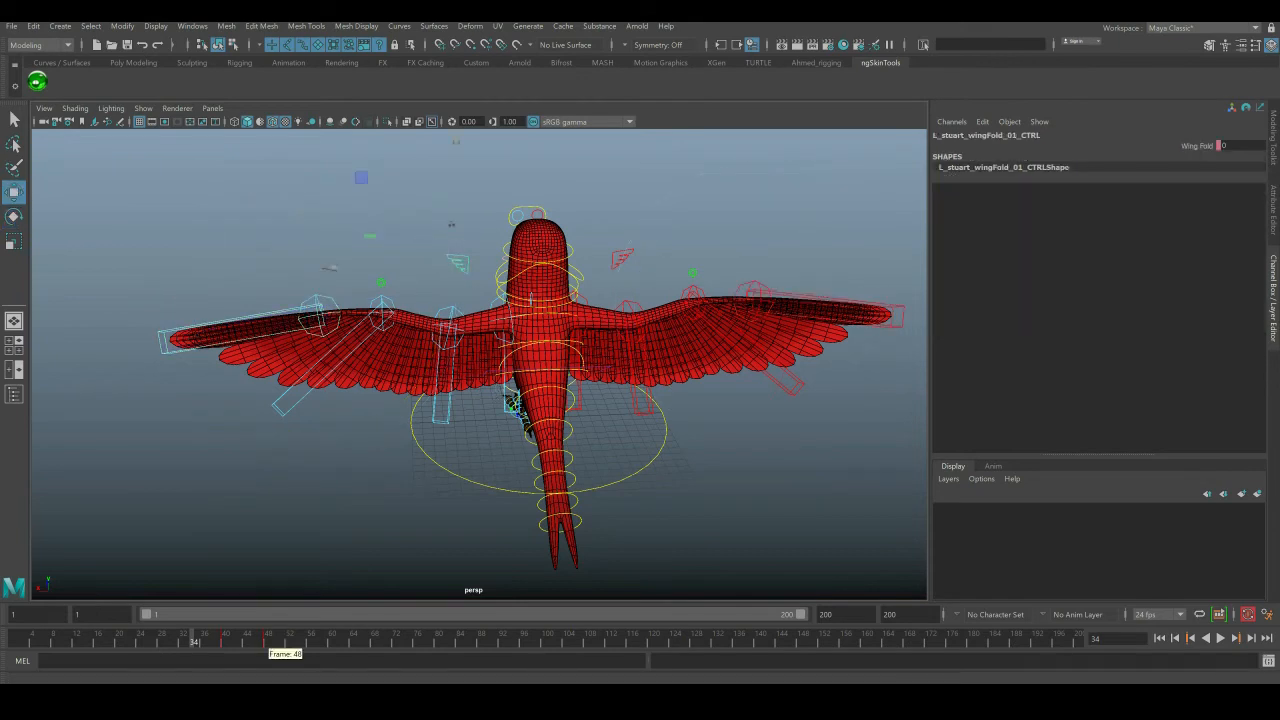
pyautogui.click(225, 645)
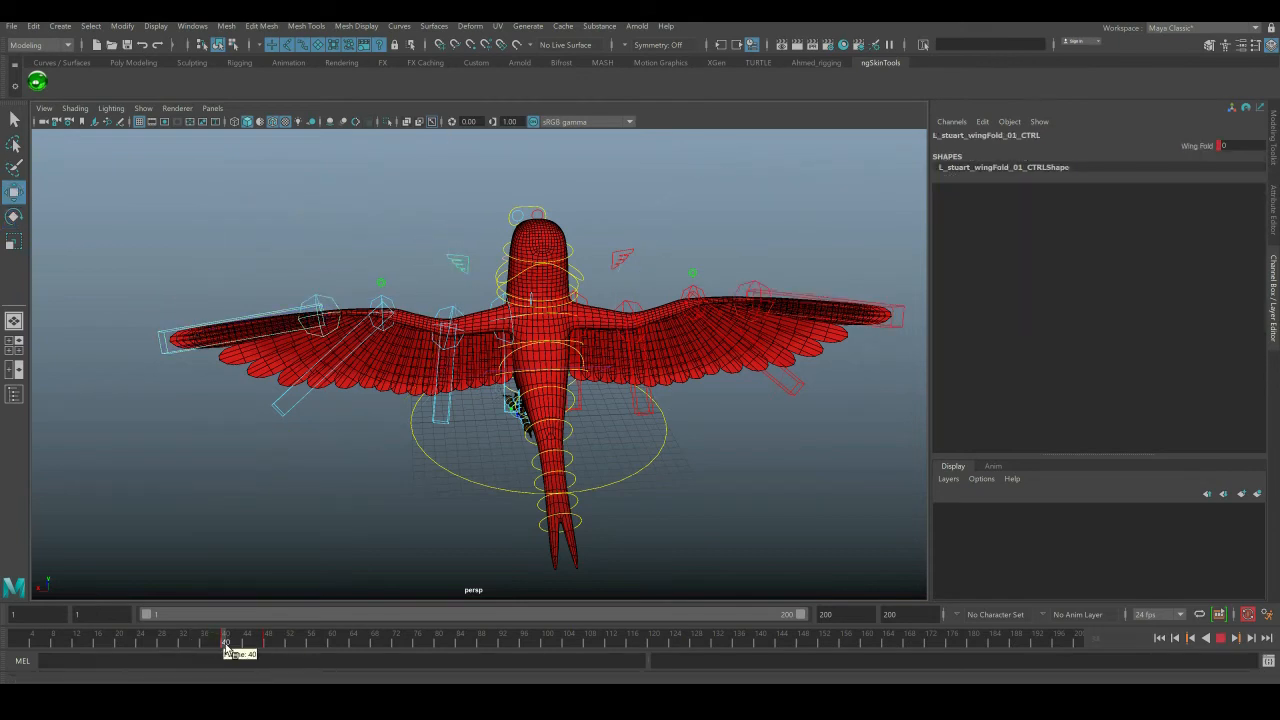
pyautogui.moveTo(228, 648)
pyautogui.mouseDown()
pyautogui.moveTo(267, 652)
pyautogui.moveTo(225, 655)
pyautogui.mouseUp()
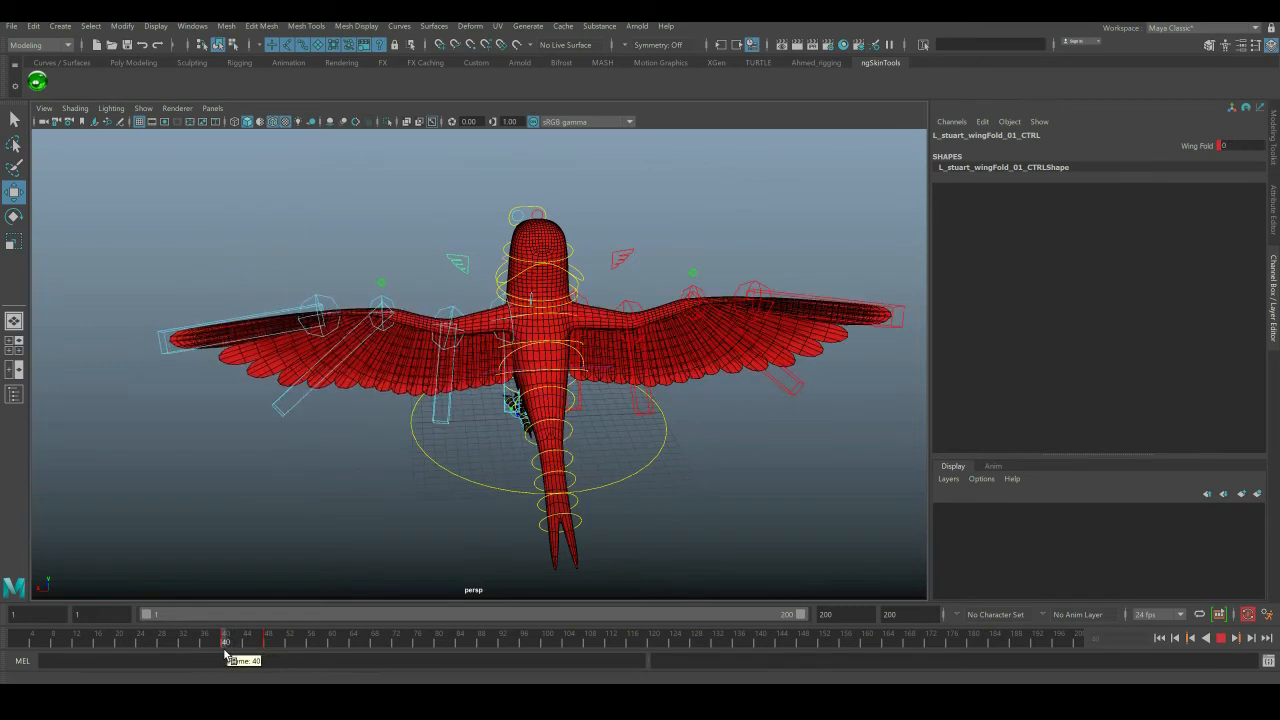
pyautogui.click(164, 372)
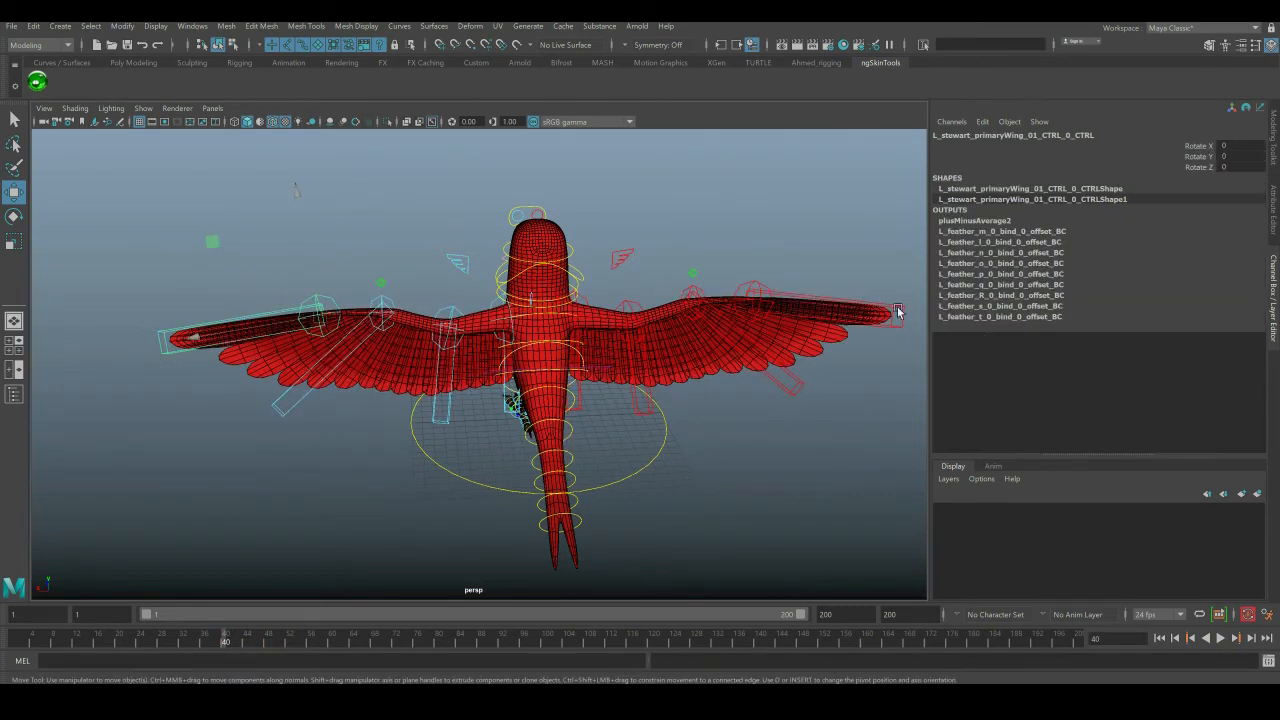
pyautogui.click(902, 338)
pyautogui.press('s')
# - At frame 44, rotate both primary wing tip controls outward to about -62.9 degrees in Y
pyautogui.moveTo(226, 640); pyautogui.dragTo(246, 641)
pyautogui.press('e')
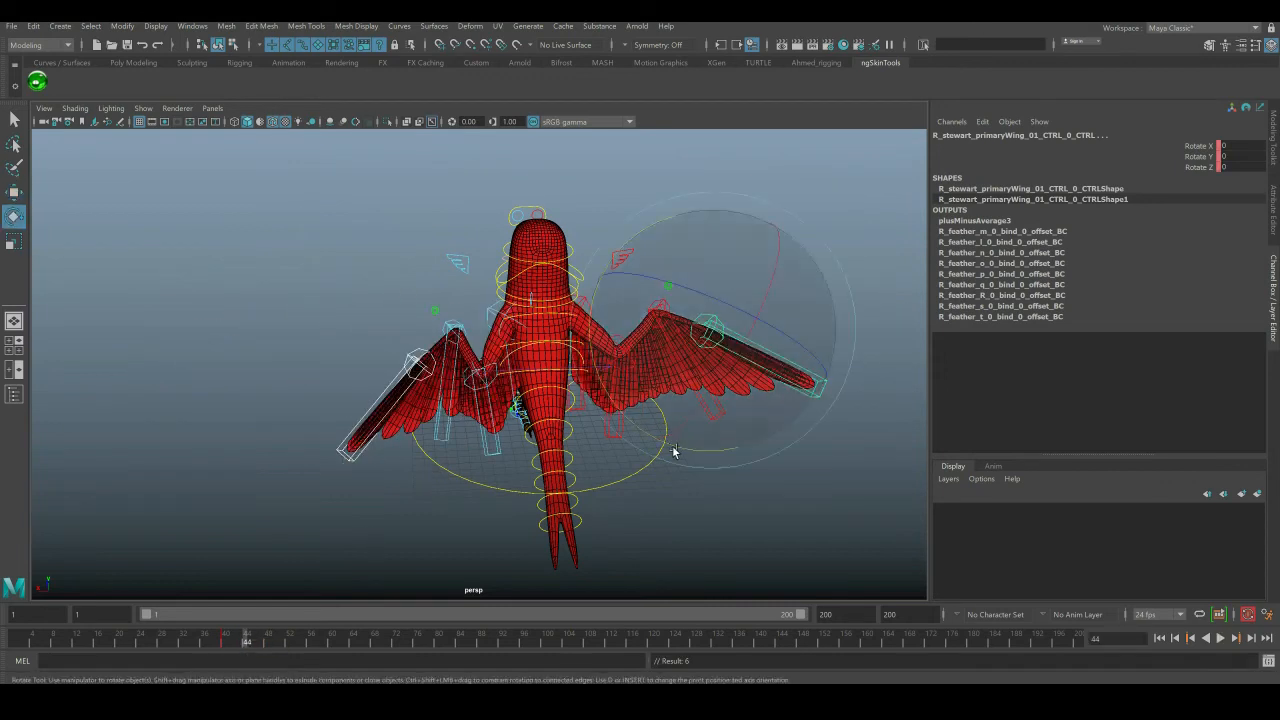
pyautogui.moveTo(700, 449); pyautogui.dragTo(813, 374)
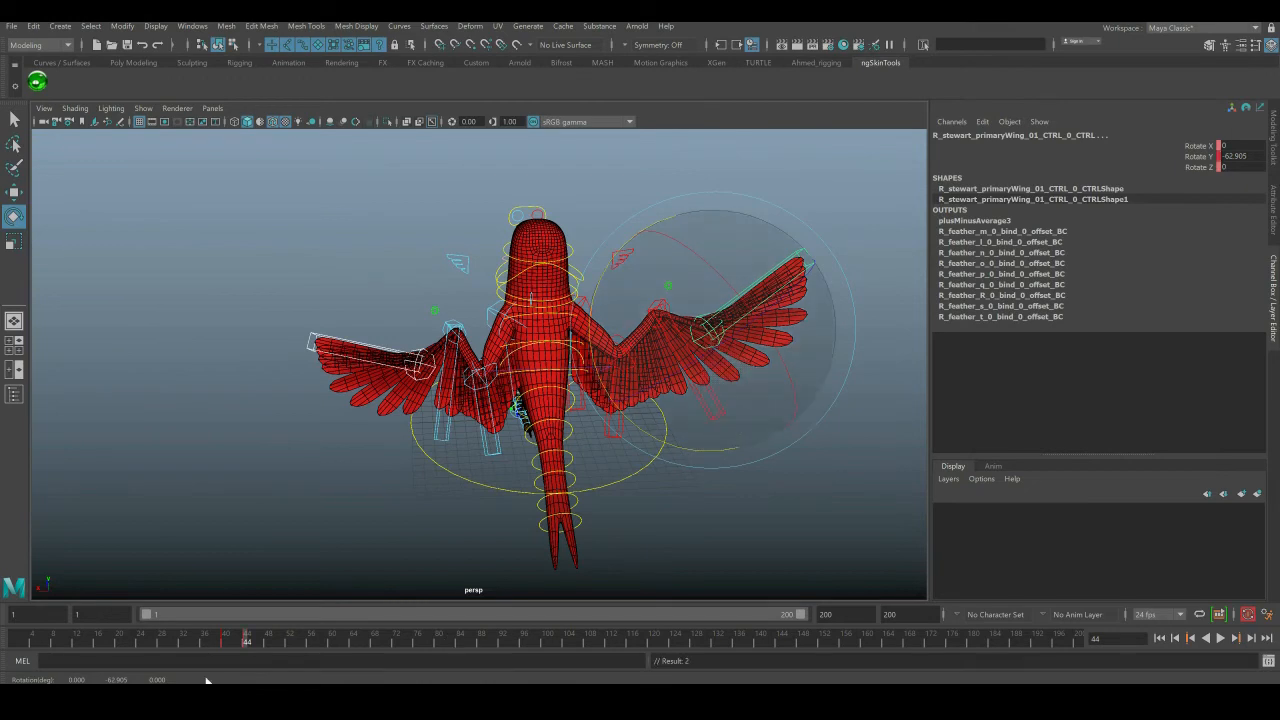
# - Hide the NURBS curves and set Rotate Y of both primary wing tip controls to 0 at frame 48
pyautogui.click(149, 111)
pyautogui.click(183, 195)
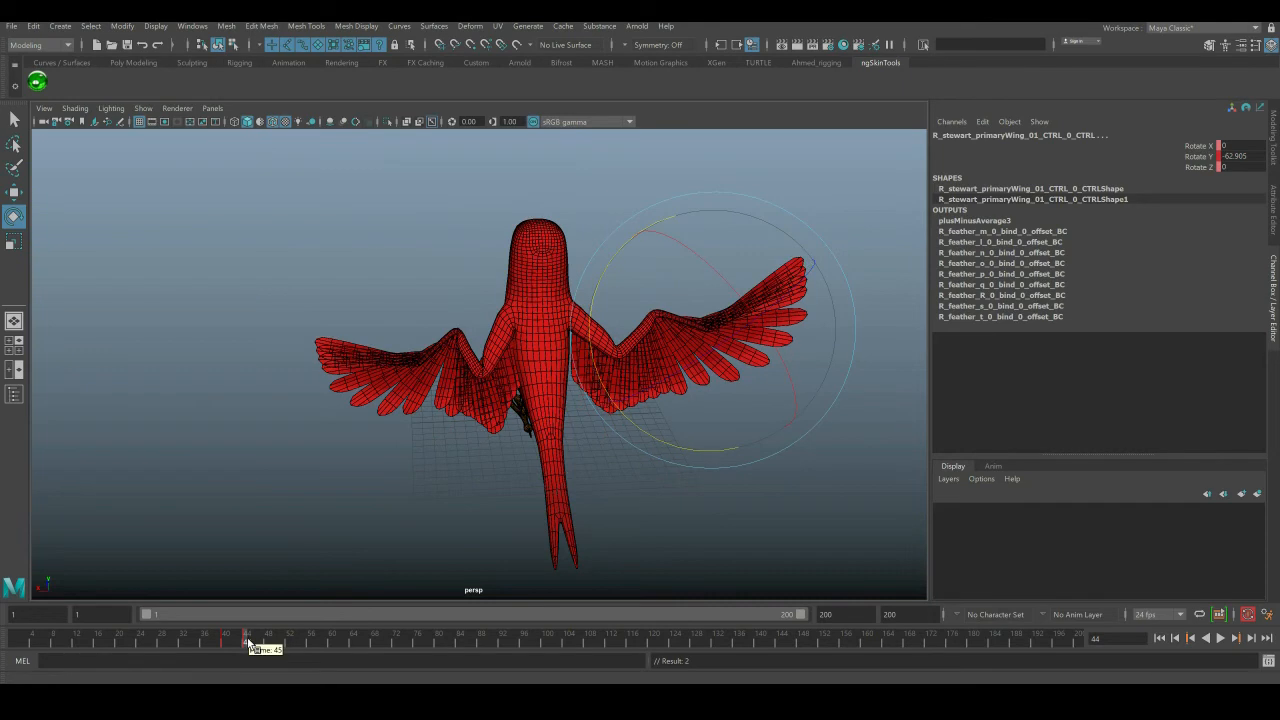
pyautogui.moveTo(248, 643); pyautogui.dragTo(268, 650)
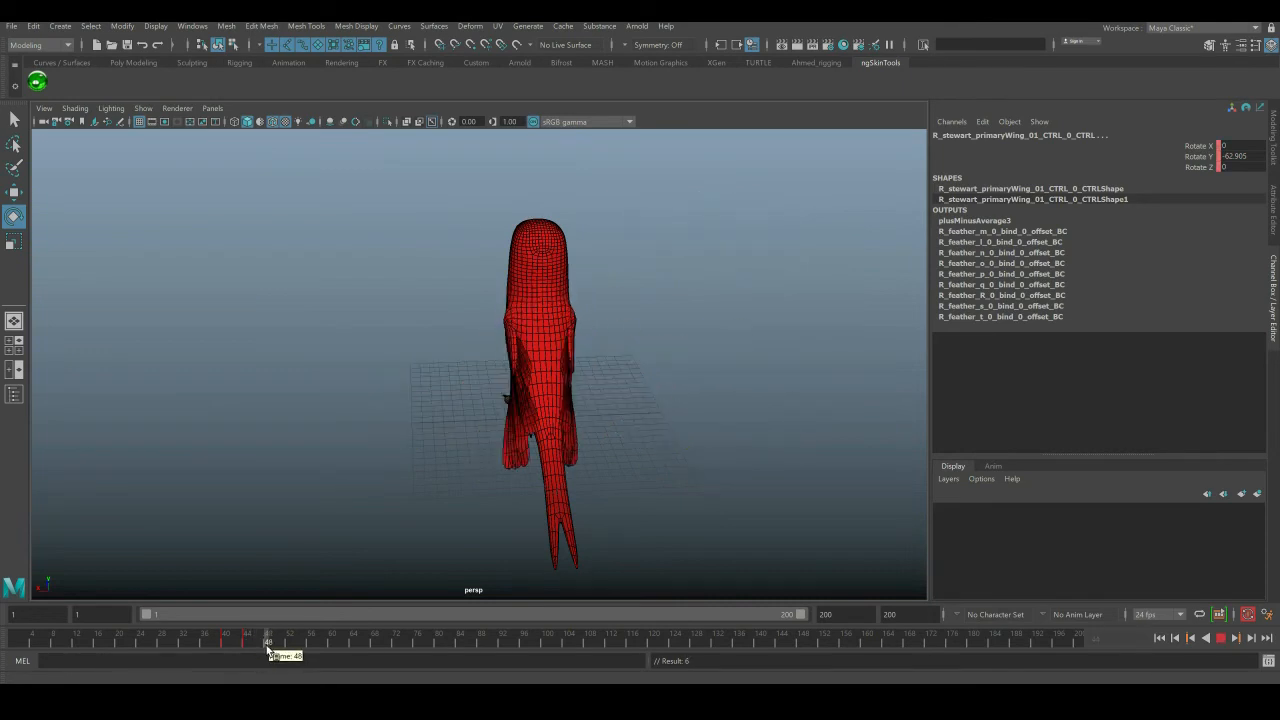
pyautogui.click(1234, 156)
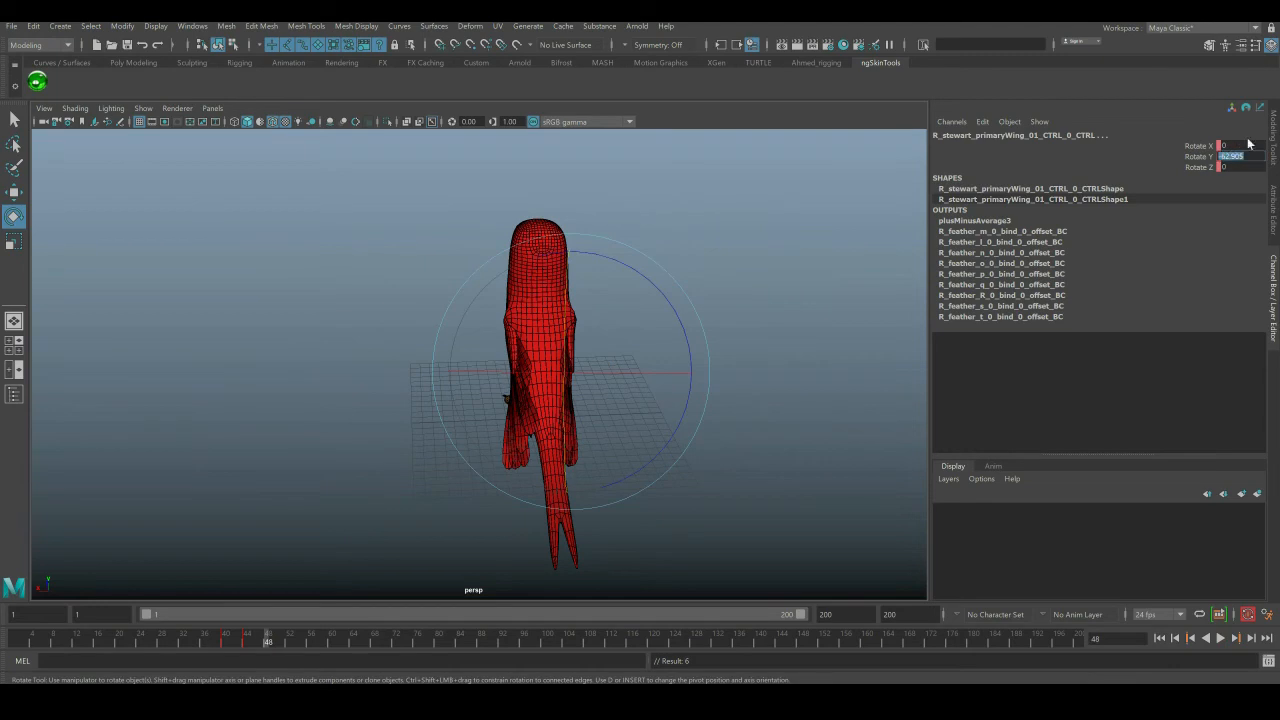
pyautogui.write('0')
pyautogui.press('Return')
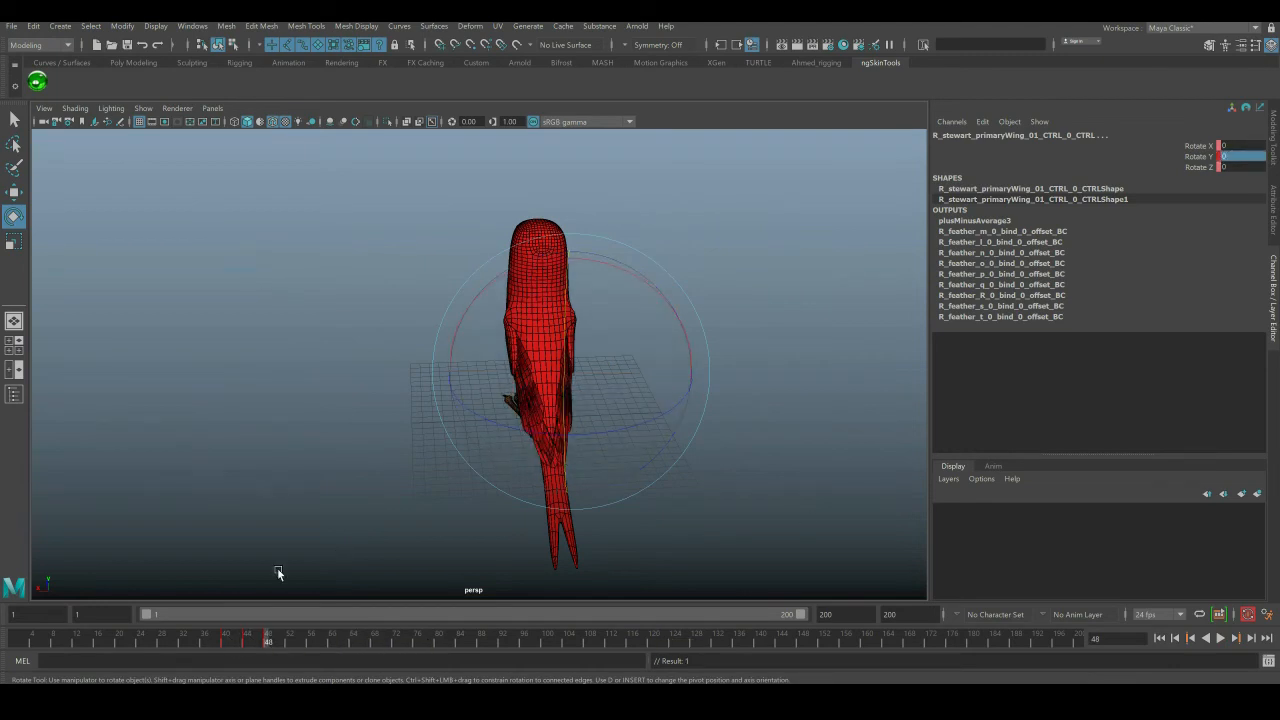
# - Show the NURBS curves, select only the right primary wing tip control, and shift all its keys one frame later
pyautogui.click(225, 640)
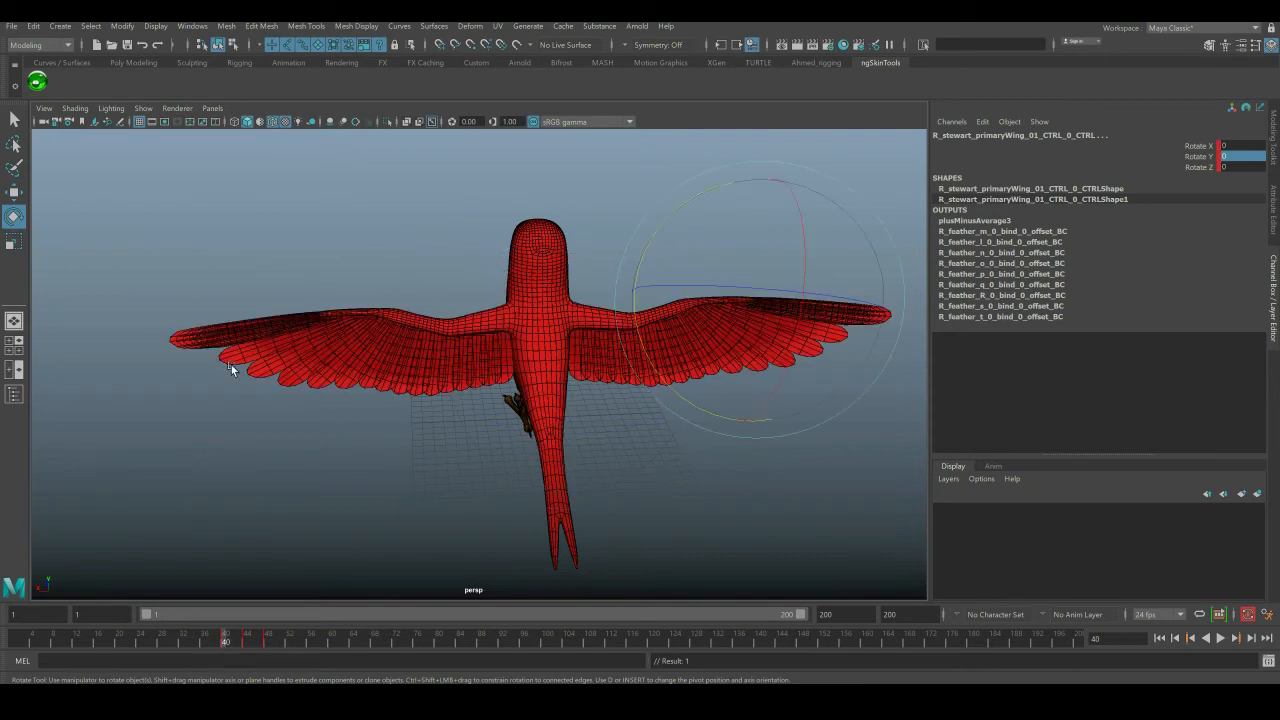
pyautogui.click(143, 108)
pyautogui.click(172, 197)
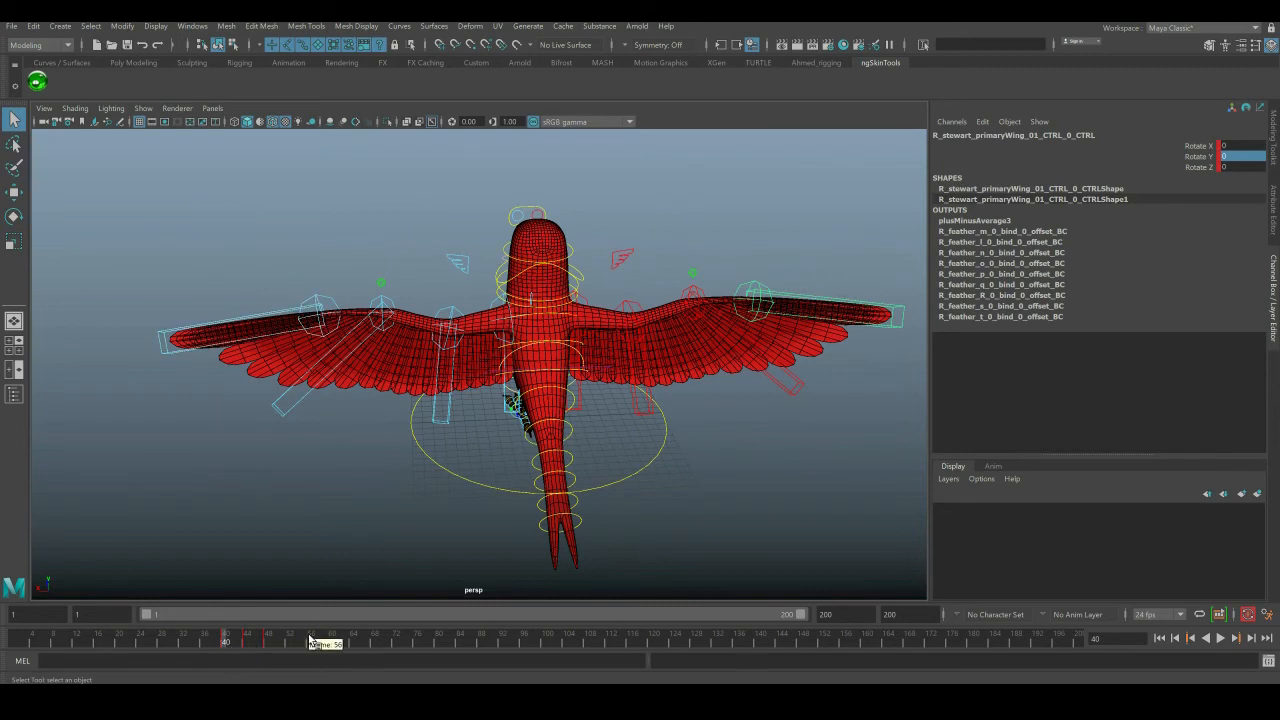
pyautogui.doubleClick(280, 648)
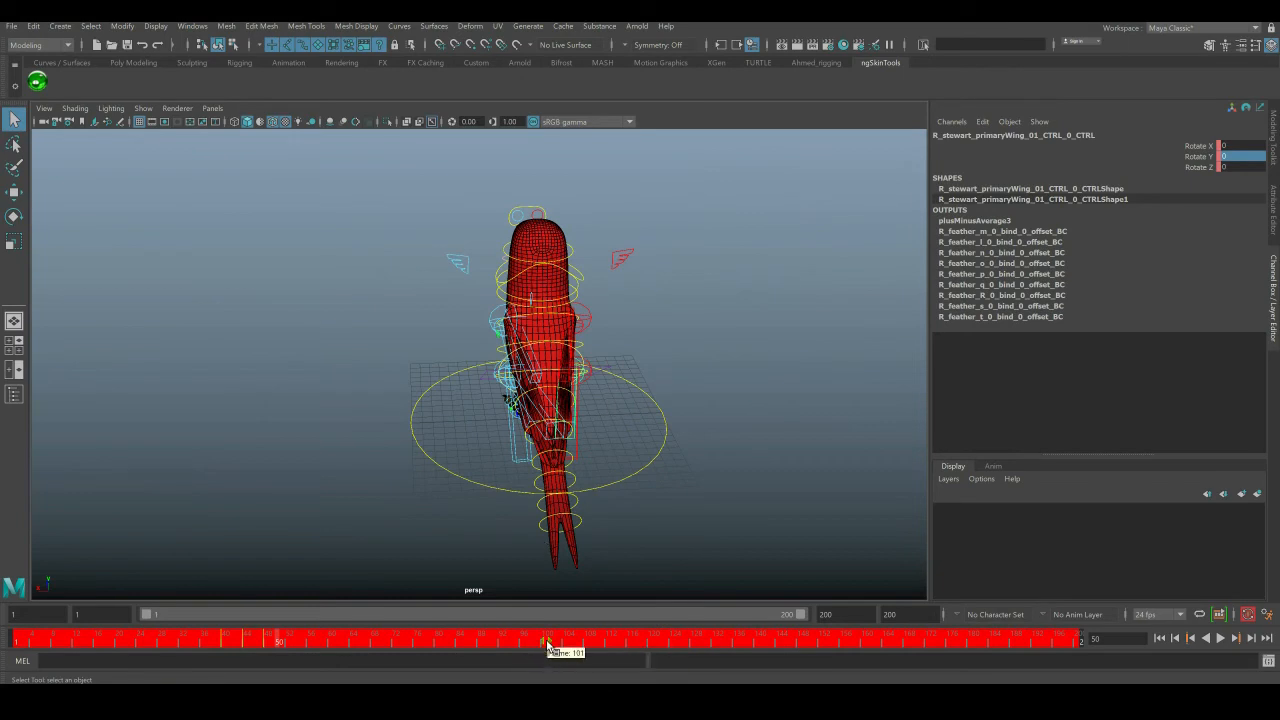
pyautogui.hotkey('alt', 'v')
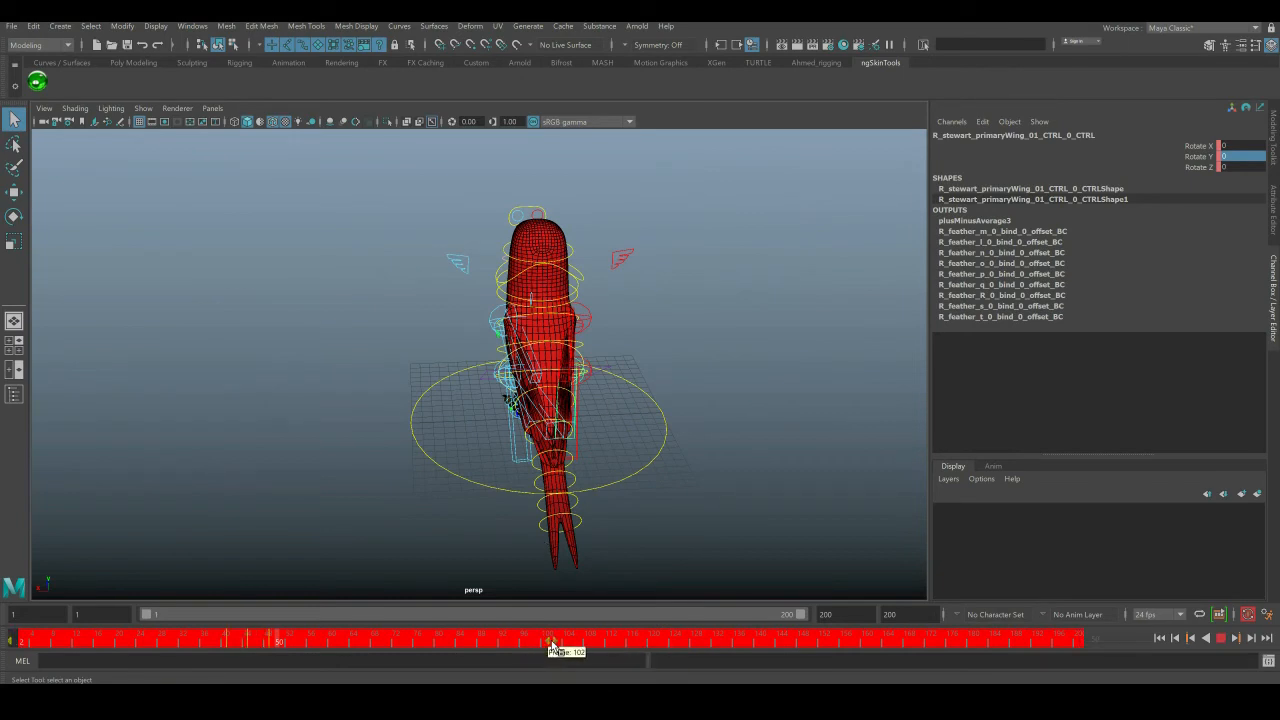
# - Hide the NURBS curves and play back the wing fold to examine the staggered timing of the two wing tips
pyautogui.hotkey('alt', 'v')
pyautogui.click(365, 643)
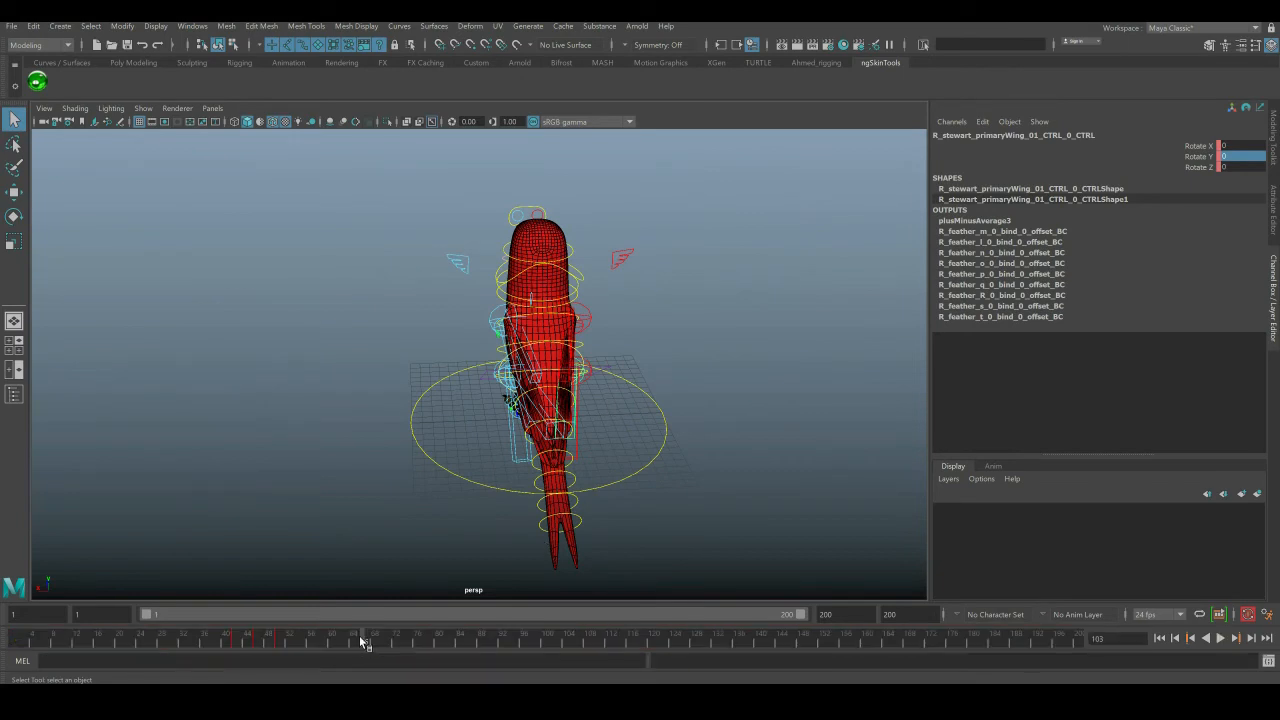
pyautogui.click(220, 643)
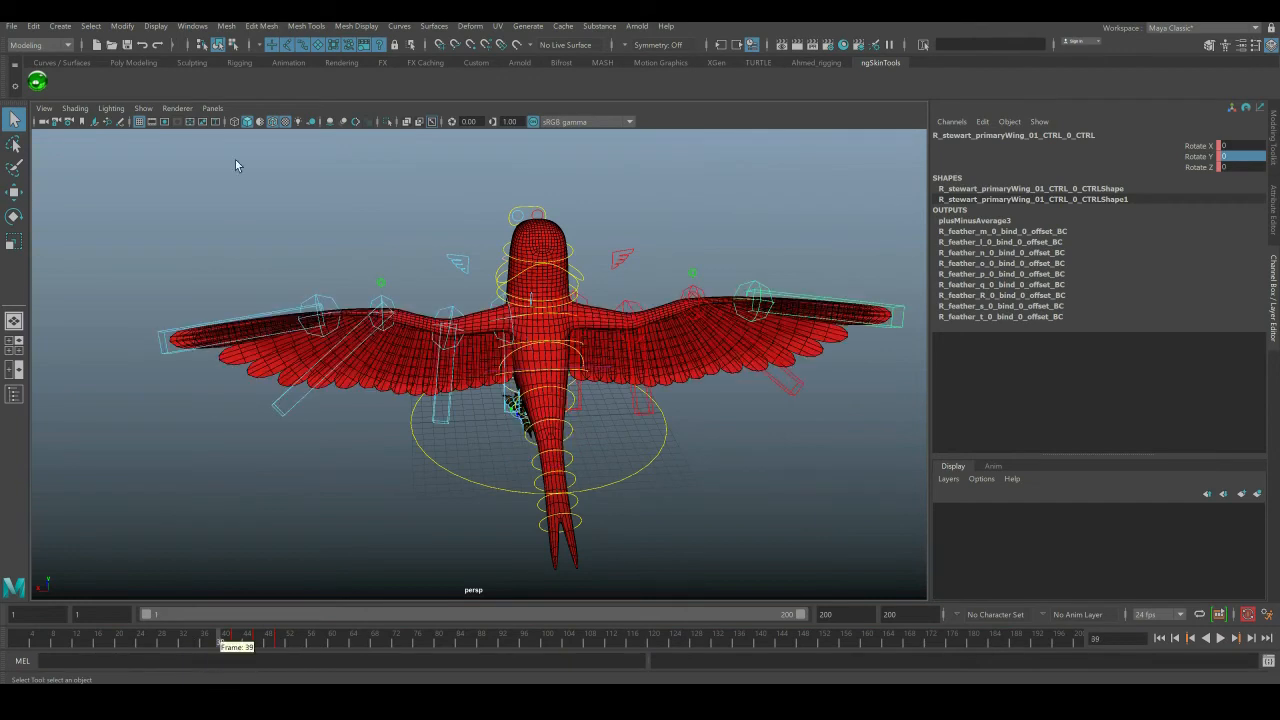
pyautogui.click(145, 110)
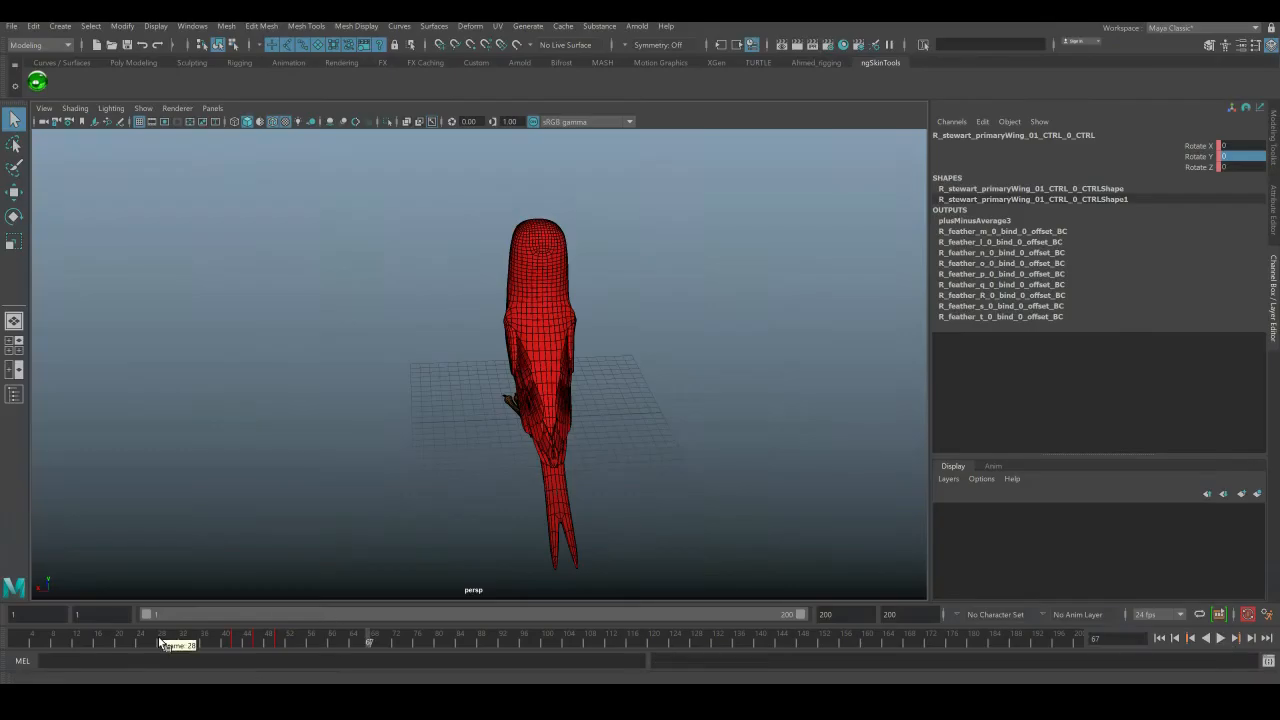
pyautogui.click(178, 645)
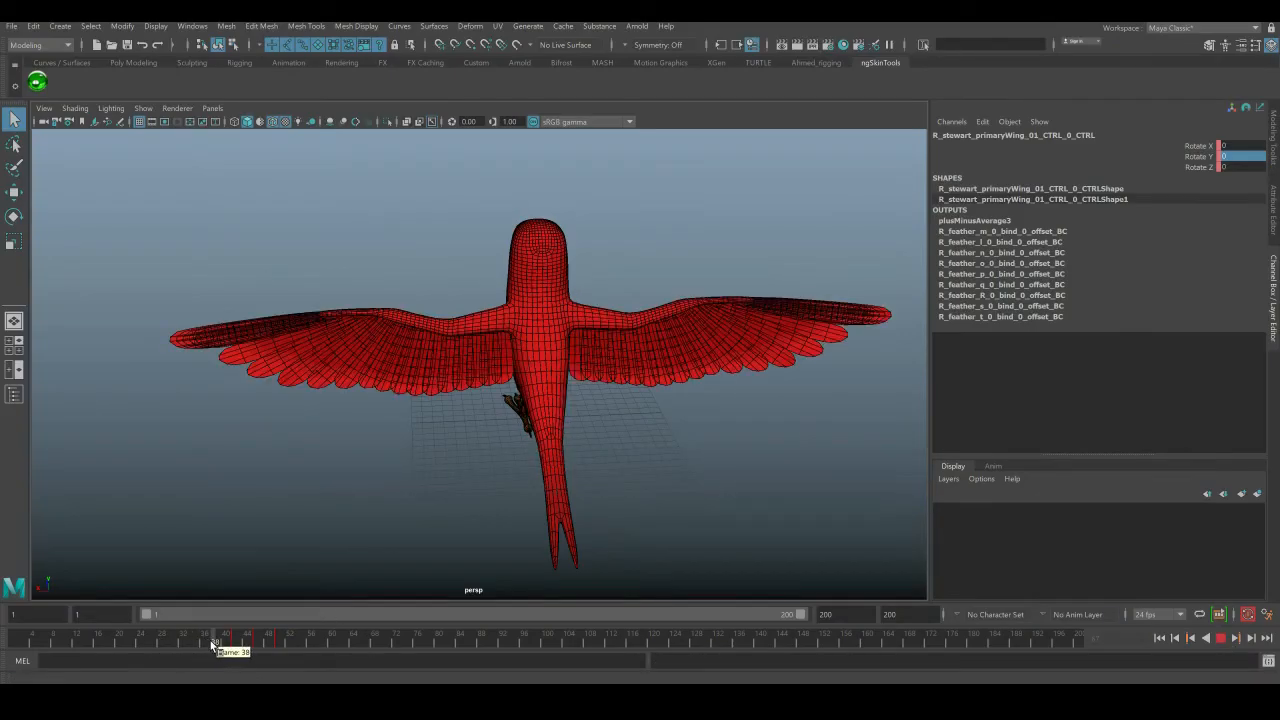
pyautogui.moveTo(230, 643); pyautogui.dragTo(165, 640)
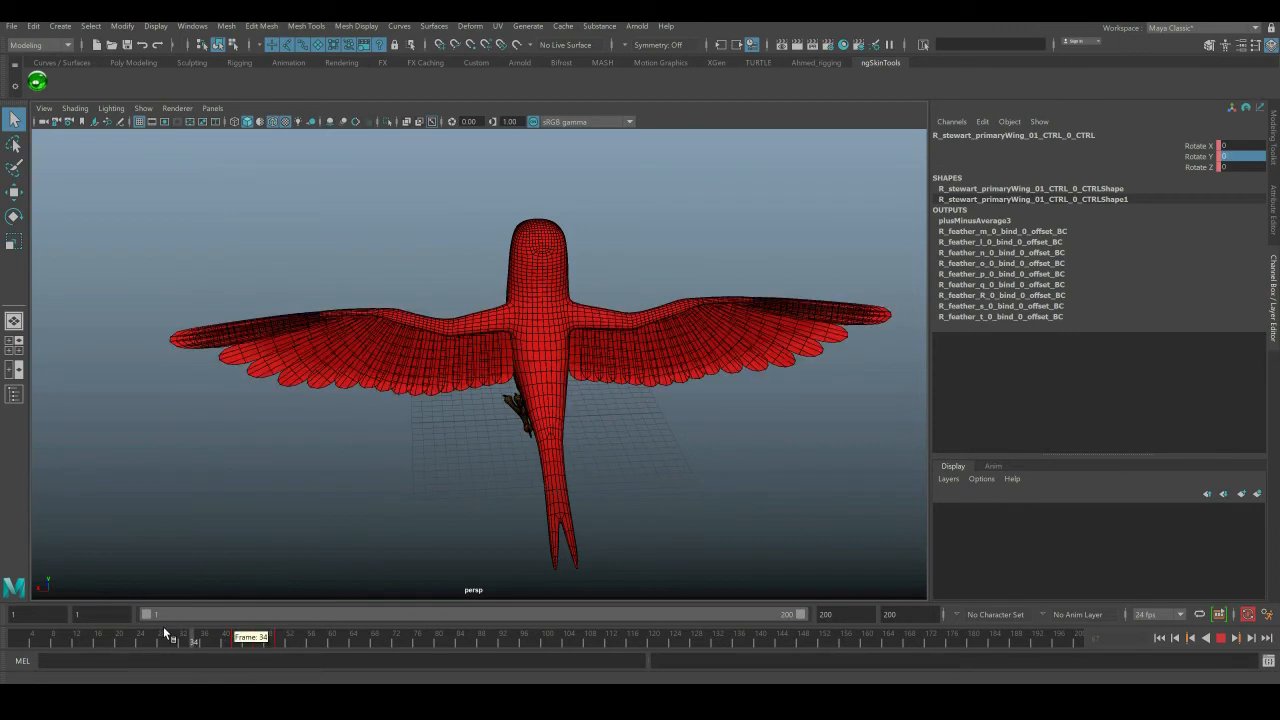
pyautogui.click(1221, 638)
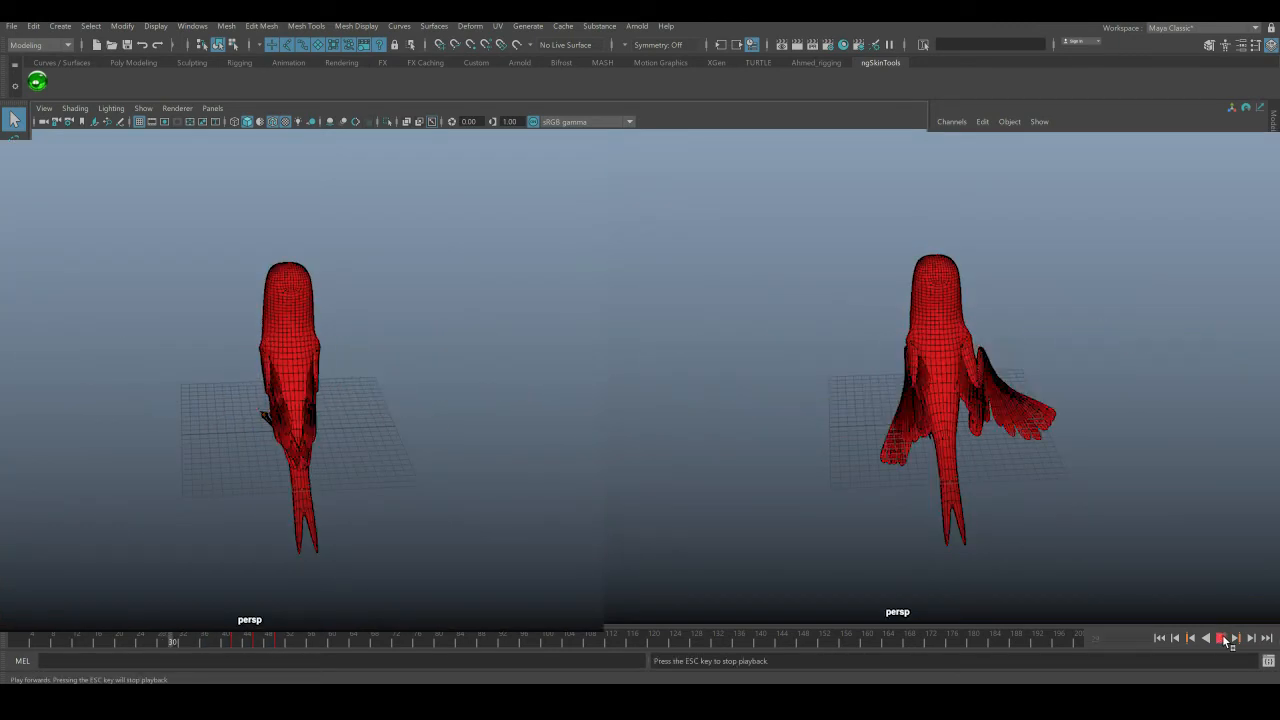
pyautogui.click(1221, 638)
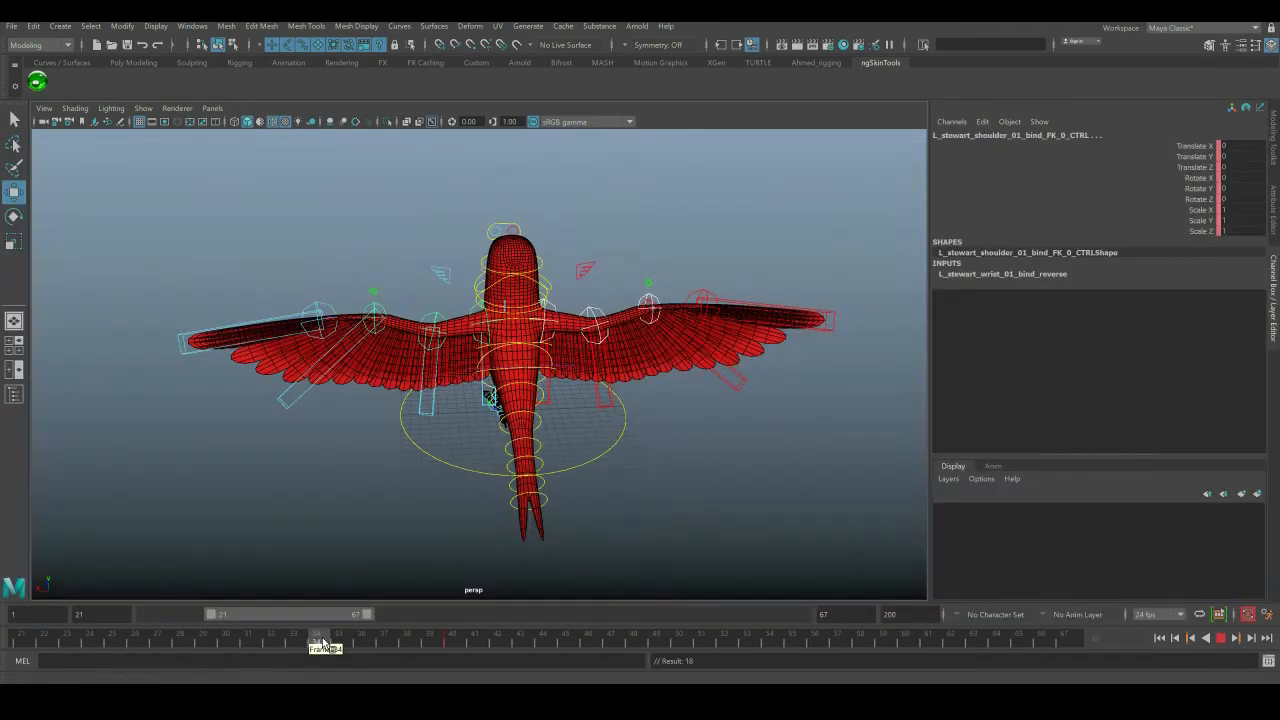
# - Key the selected wing FK controls at frame 36 and rotate them slightly upward at frame 38 as anticipation
pyautogui.moveTo(324, 643); pyautogui.dragTo(389, 641)
pyautogui.hotkey('alt', '.')
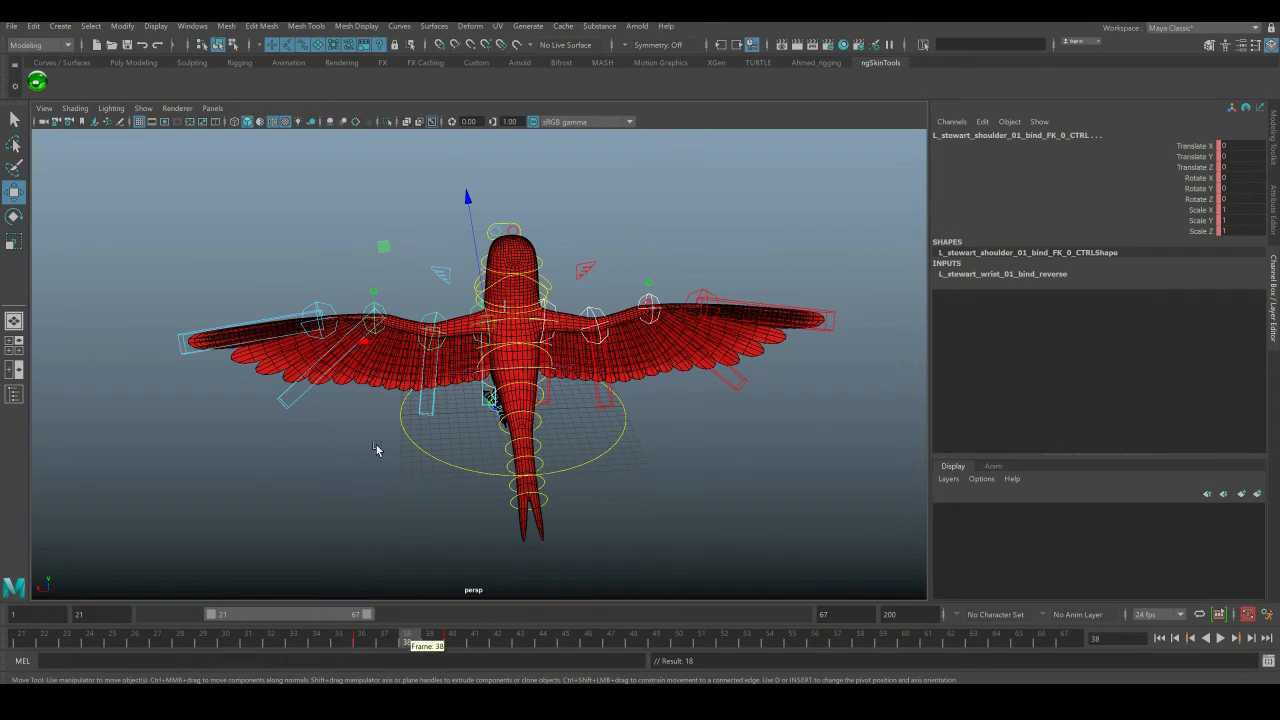
pyautogui.press('e')
pyautogui.moveTo(463, 441); pyautogui.dragTo(447, 436)
# - Shift the wing FK controls' anticipation keys two frames later and review the fold in the full-screen viewport
pyautogui.hotkey('alt', 'v')
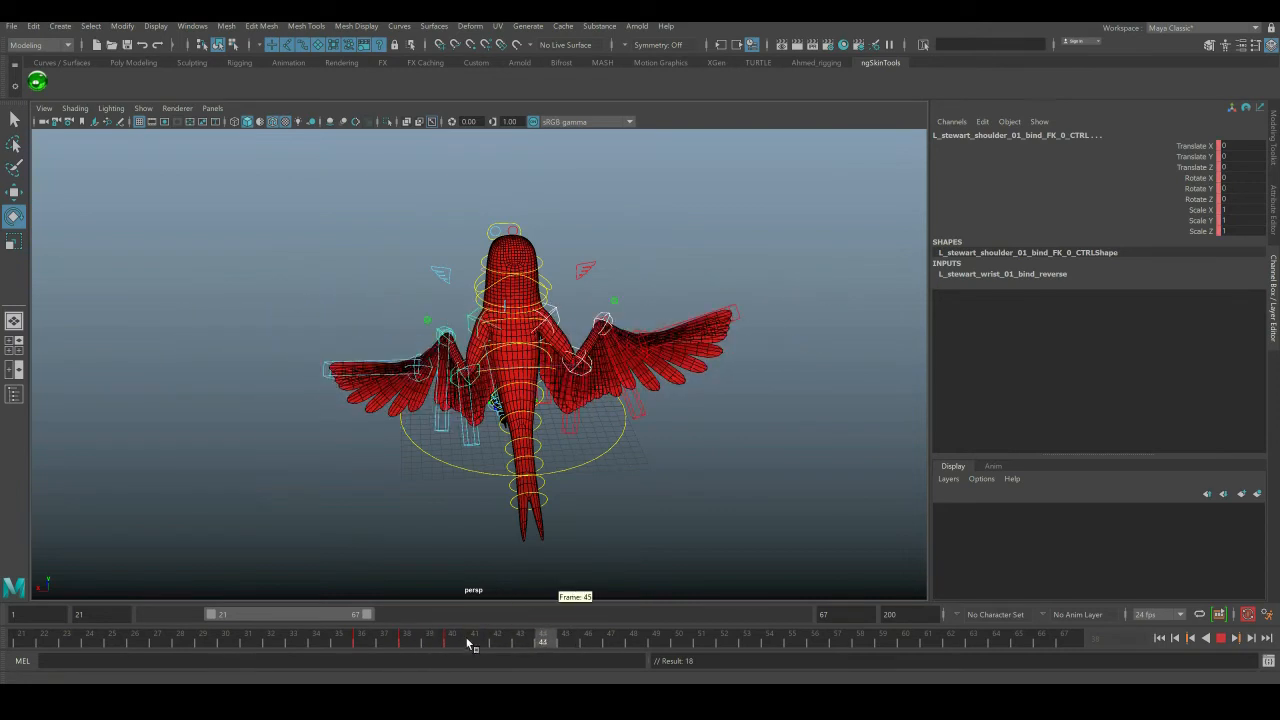
pyautogui.click(225, 640)
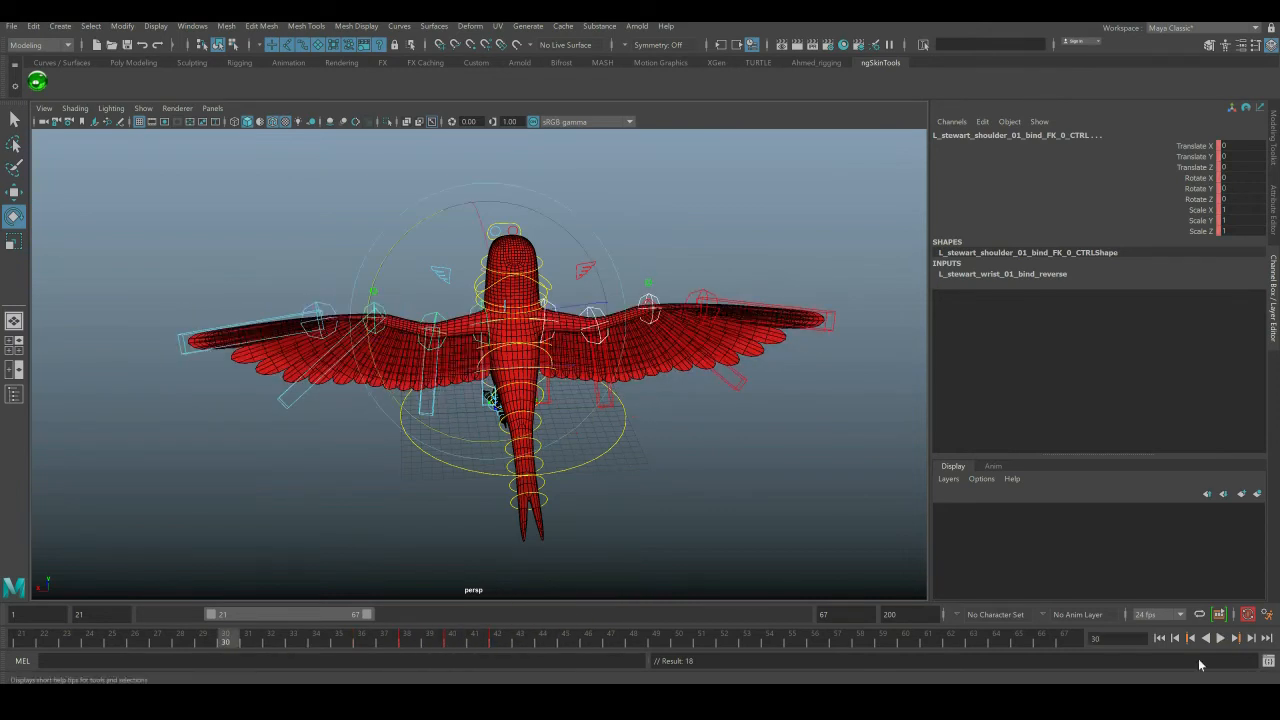
pyautogui.hotkey('ctrl', 'space')
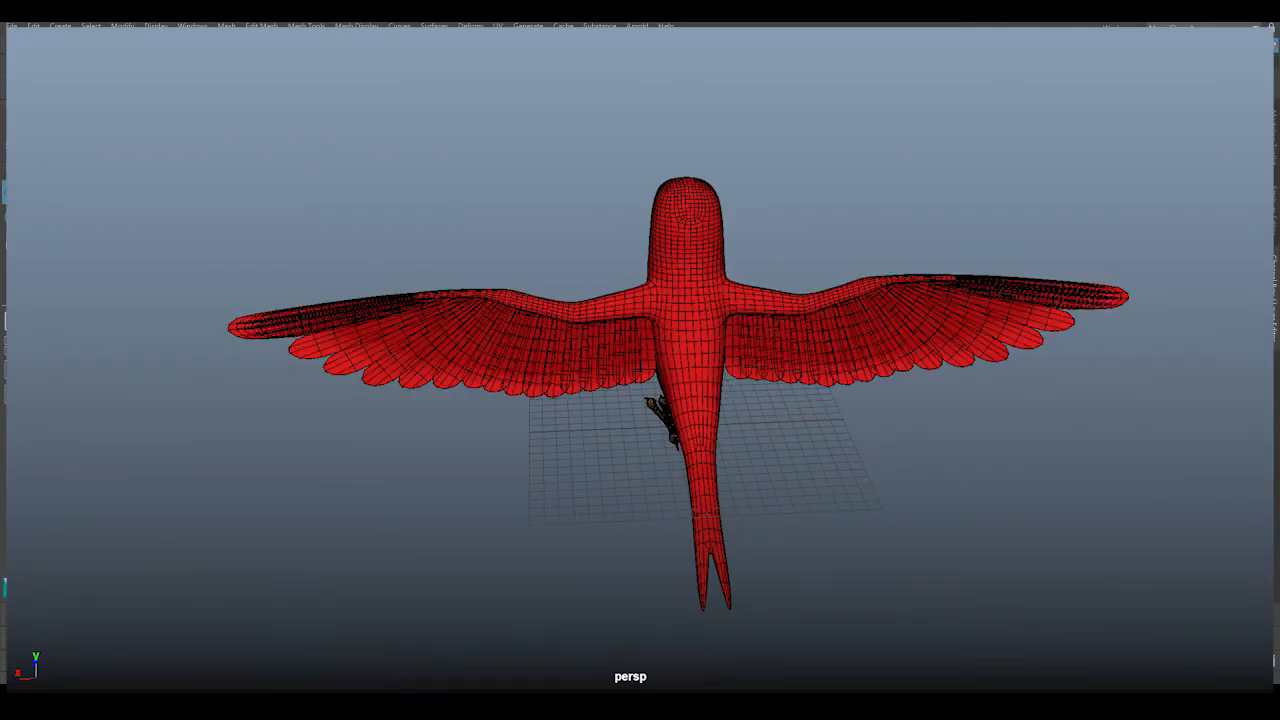
pyautogui.hotkey('ctrl', 'space')
# - Key both primary wing tip controls at frame 38 and rotate them to about 17.2 degrees in Y at frame 40
pyautogui.click(200, 640)
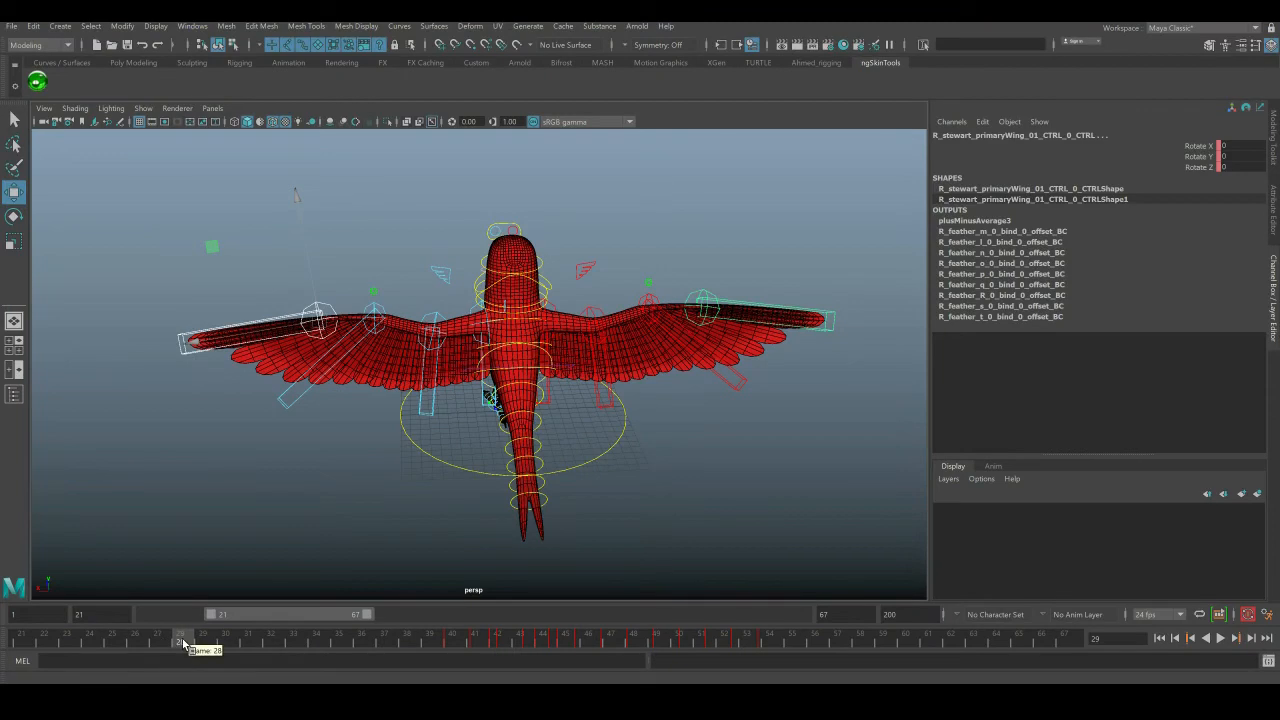
pyautogui.hotkey('alt', 'v')
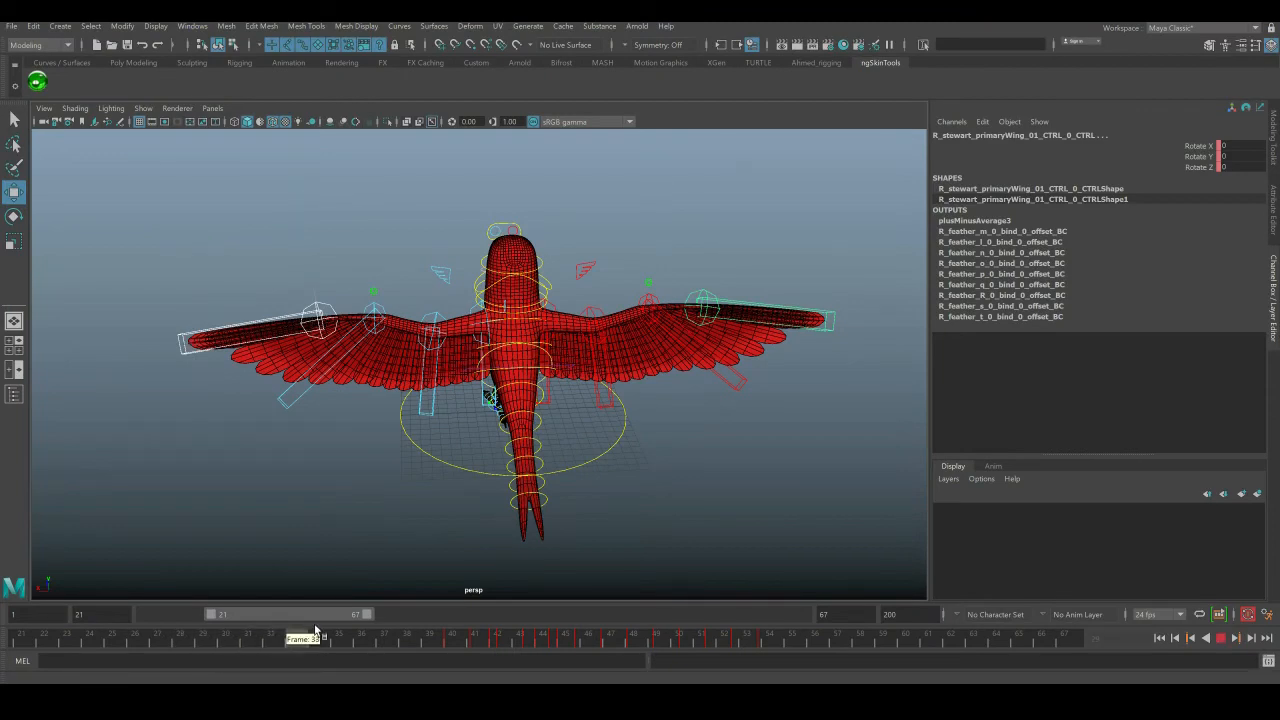
pyautogui.click(418, 640)
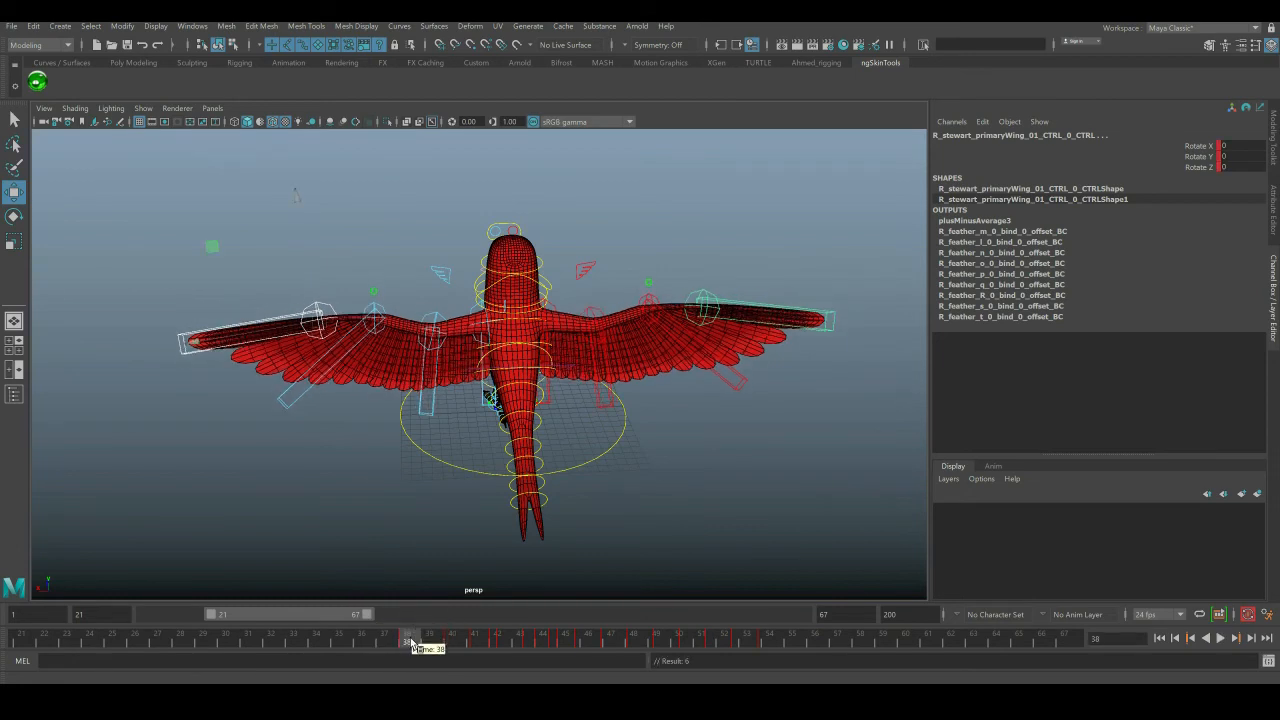
pyautogui.hotkey('alt', 'v')
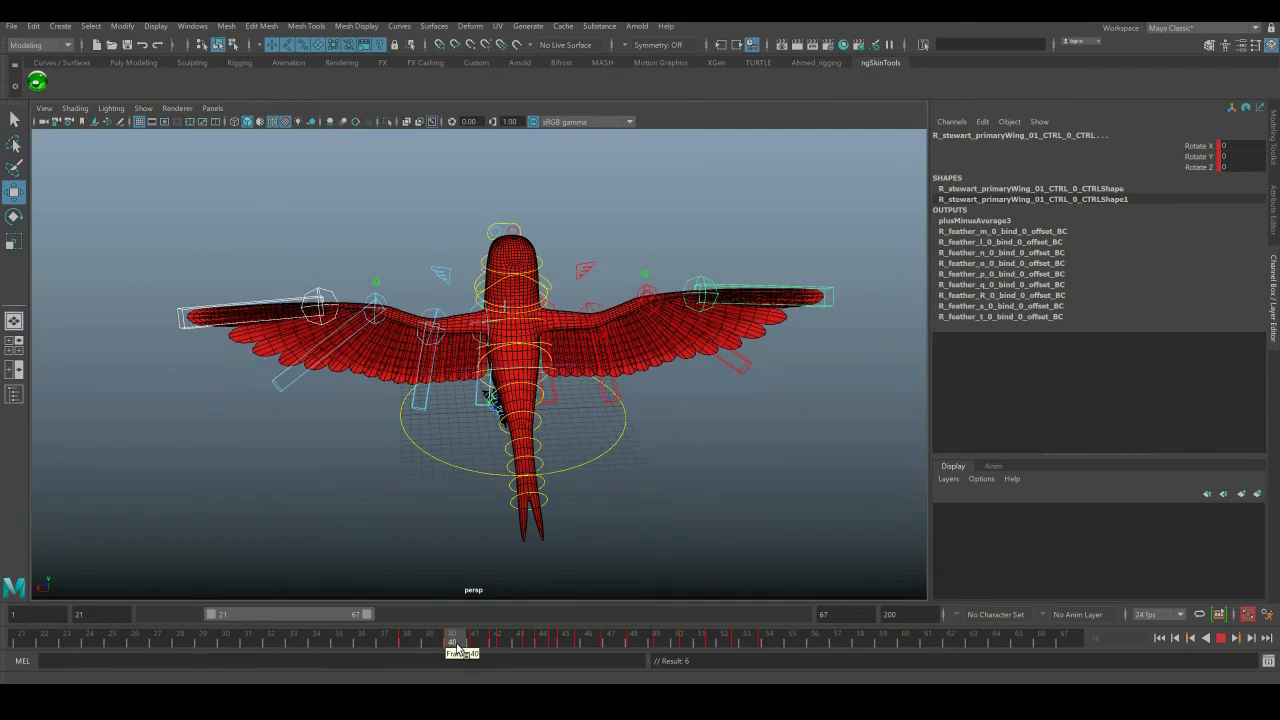
pyautogui.press('e')
pyautogui.hotkey('alt', 'v')
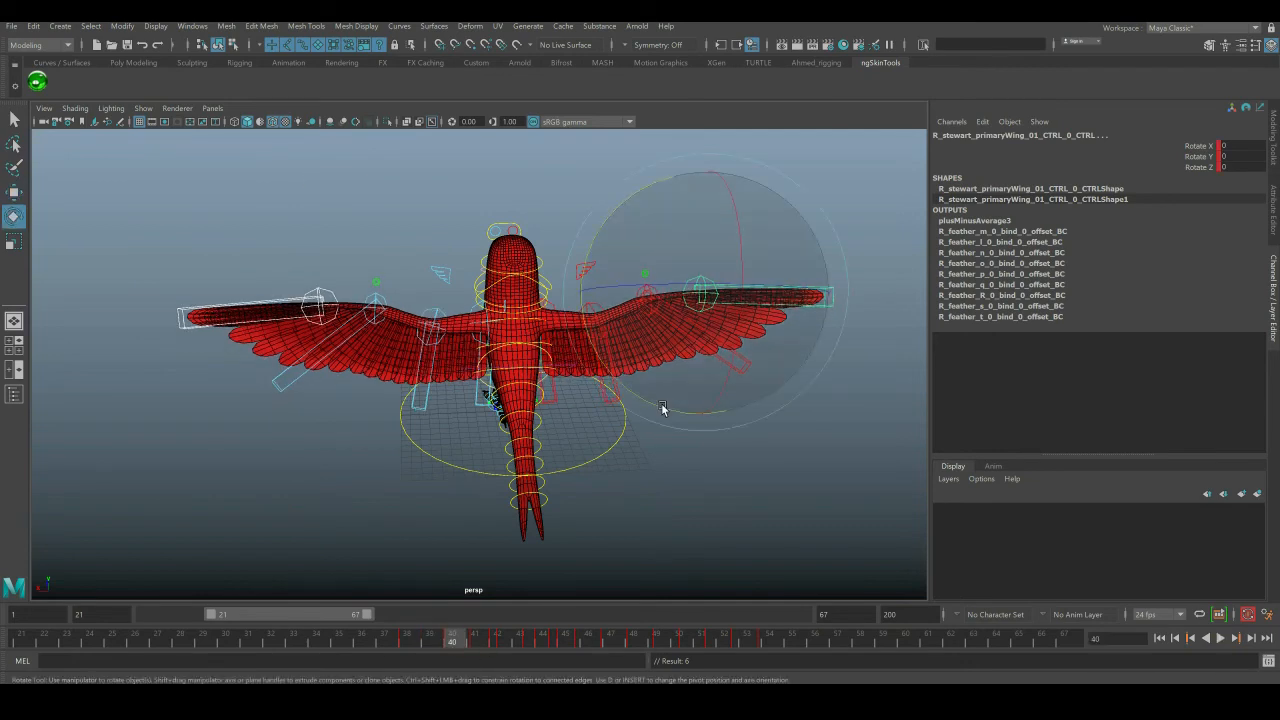
pyautogui.moveTo(663, 406); pyautogui.dragTo(648, 383)
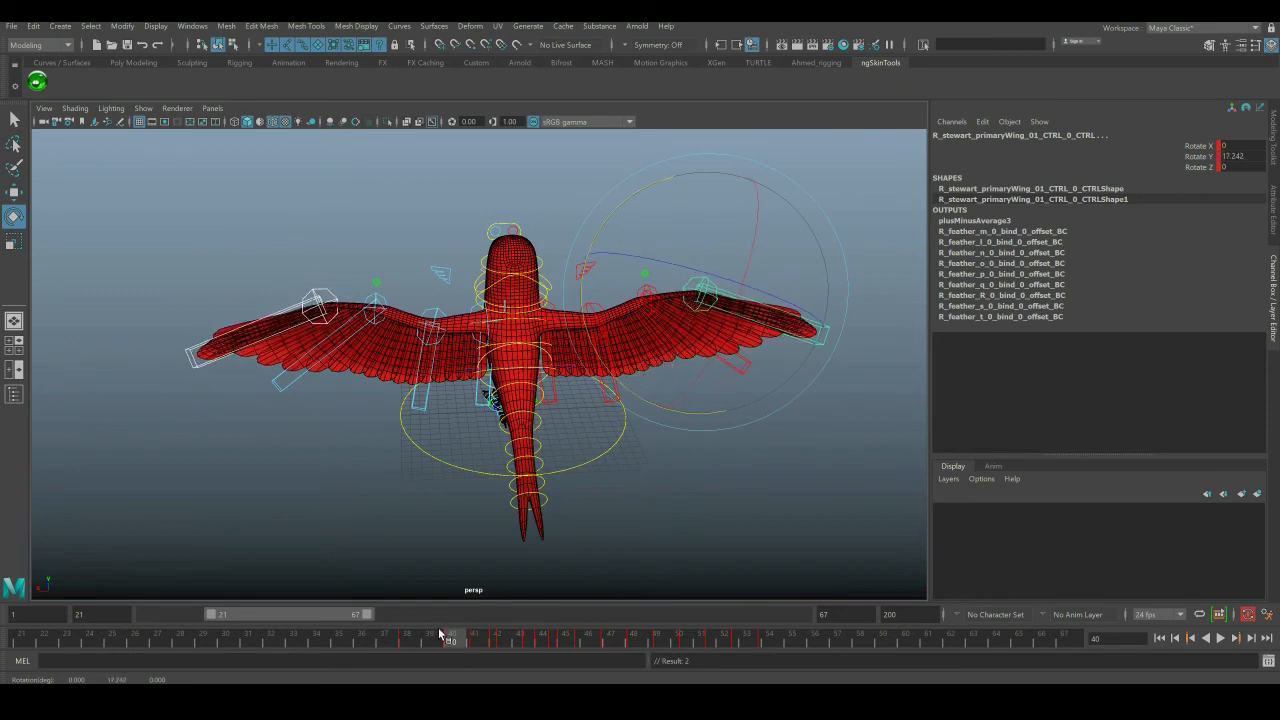
# - Delete the primary wing tip controls' key at frame 41, play back the fold, and hide the NURBS curves
pyautogui.hotkey('alt', 'v')
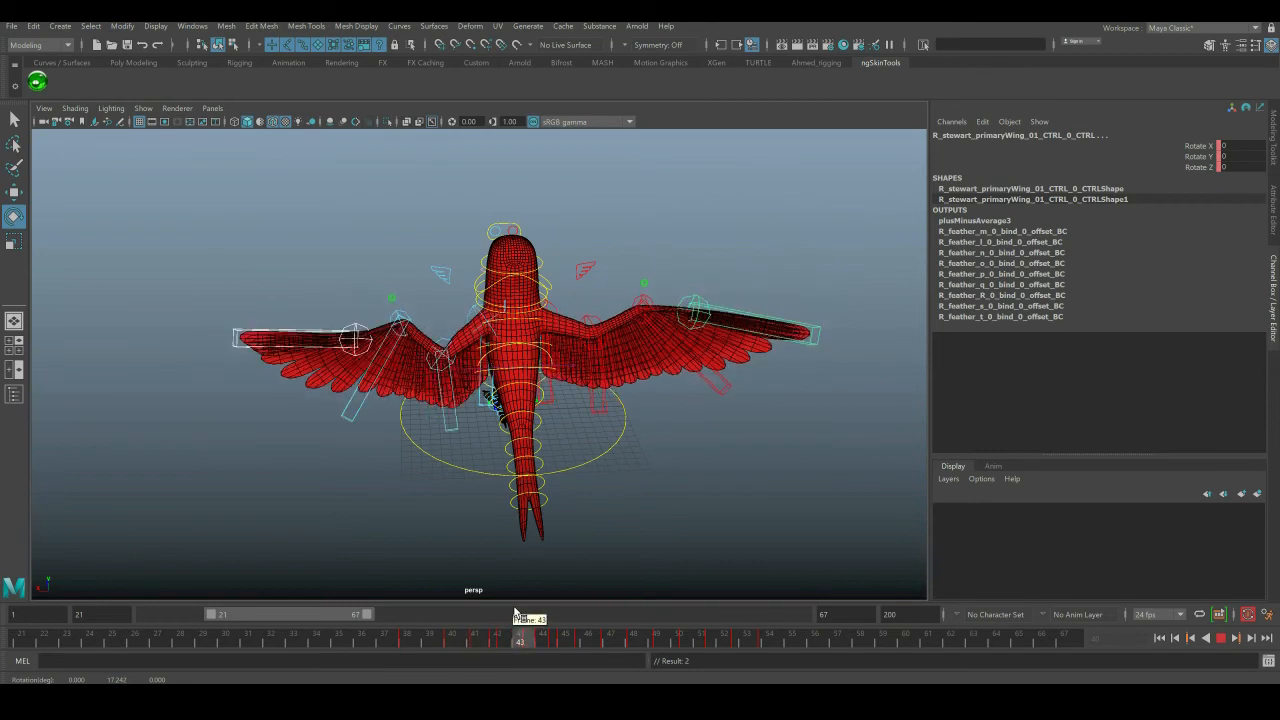
pyautogui.rightClick(471, 636)
pyautogui.click(568, 452)
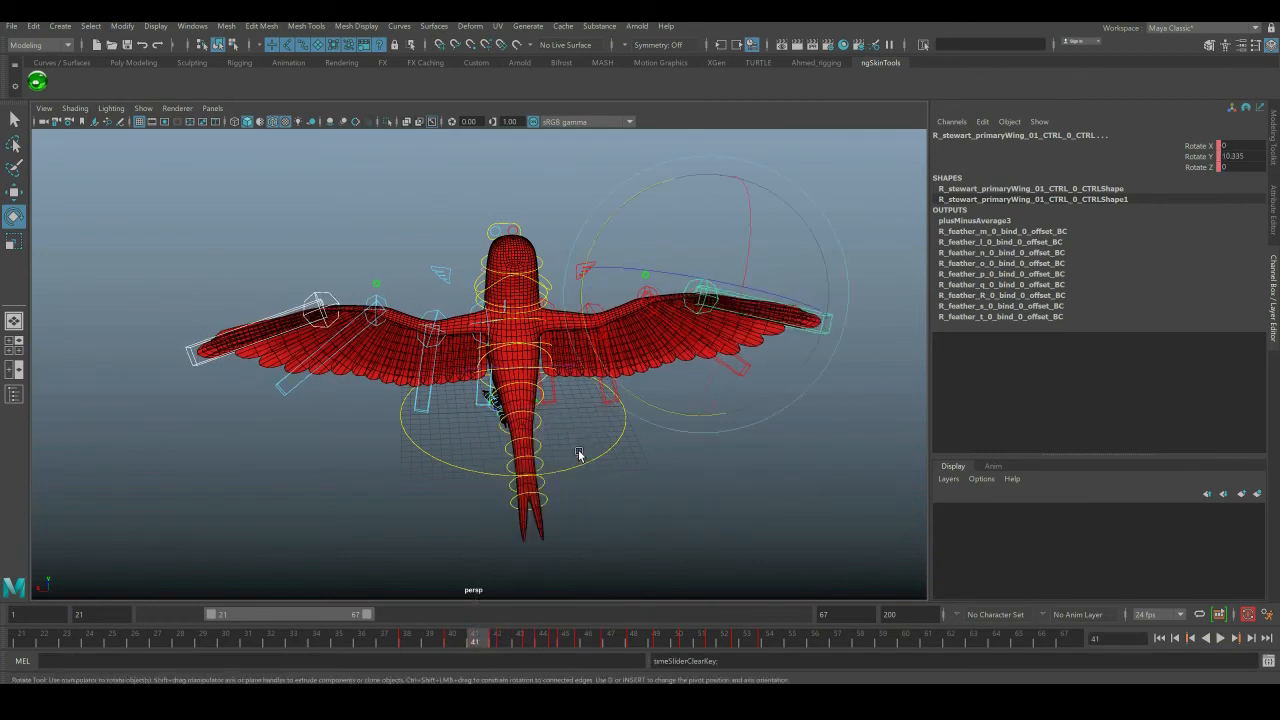
pyautogui.hotkey('alt', 'v')
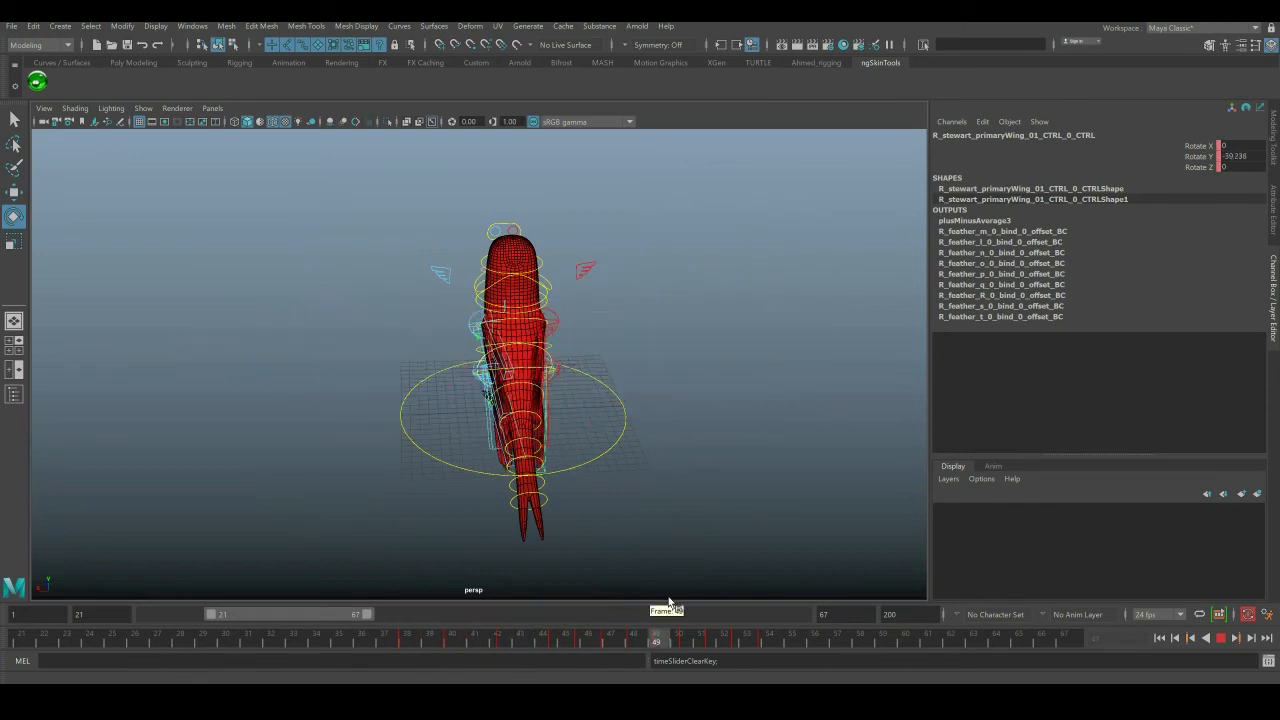
pyautogui.click(143, 108)
pyautogui.click(162, 182)
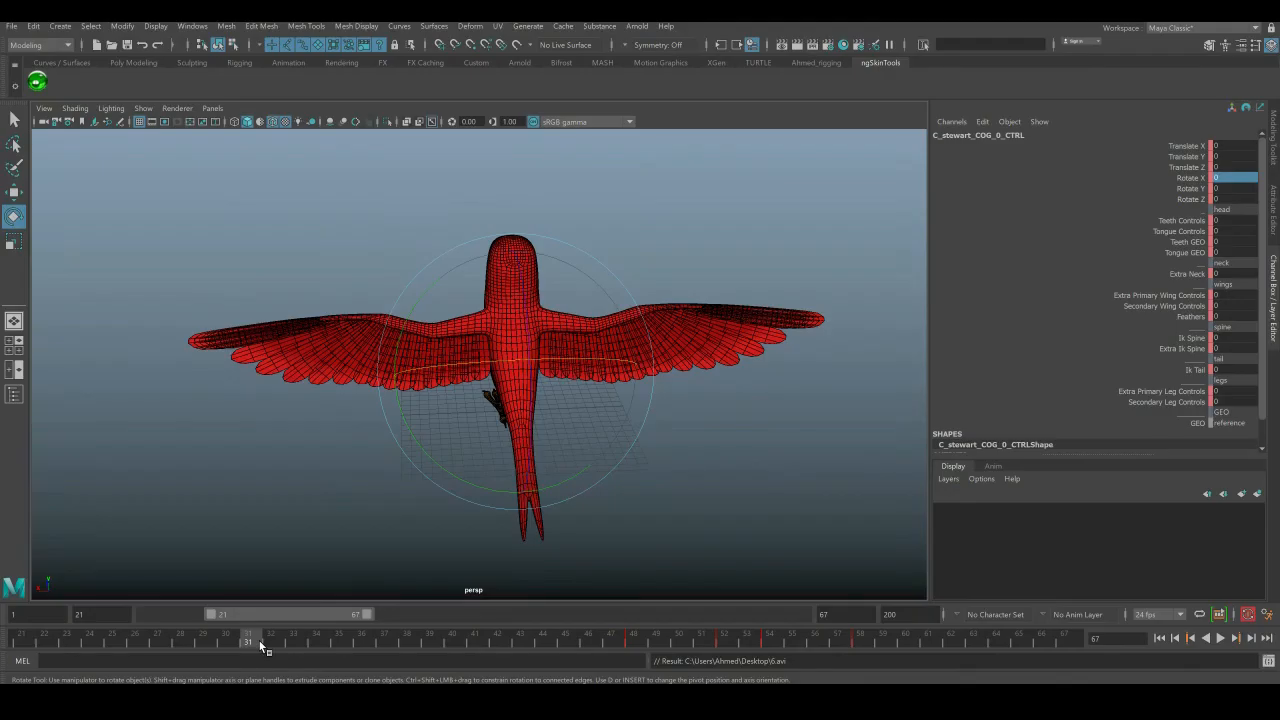
# - Play and scrub through the wing fold to examine the anticipation, feather drag, and accompanying body motion
pyautogui.moveTo(252, 640); pyautogui.dragTo(276, 640)
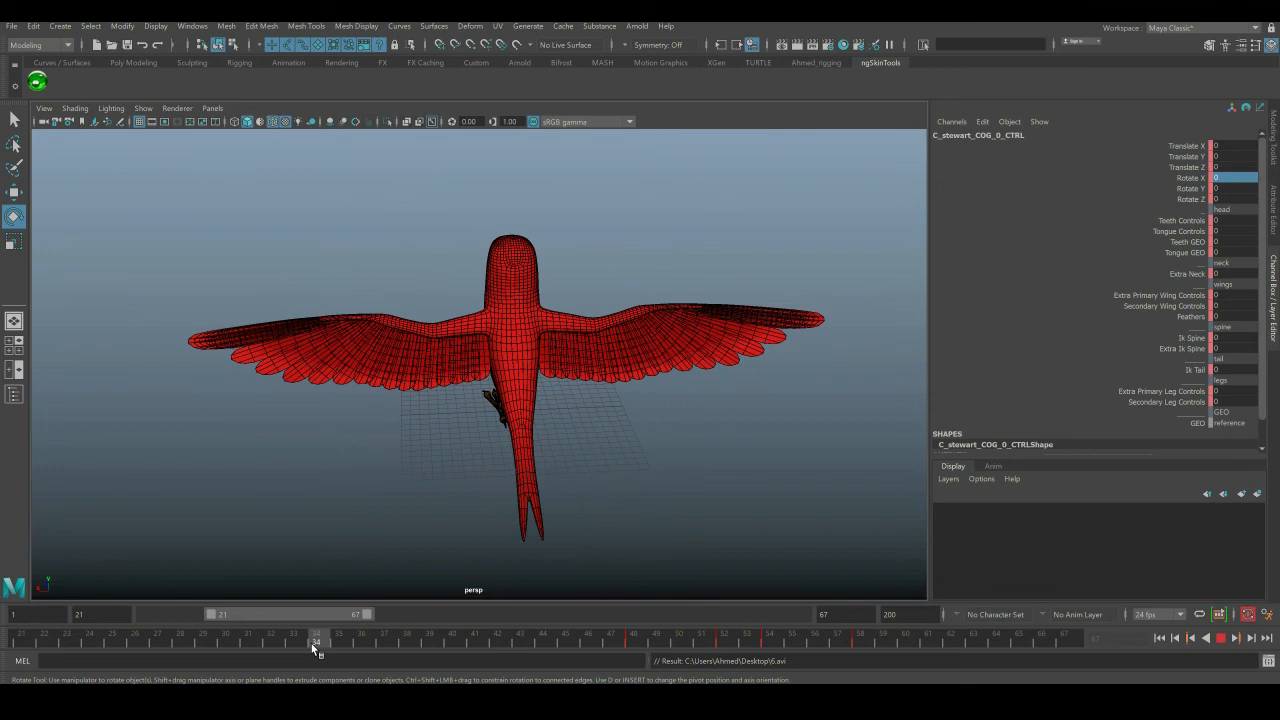
pyautogui.moveTo(315, 644); pyautogui.dragTo(375, 636)
pyautogui.moveTo(374, 636); pyautogui.dragTo(374, 636)
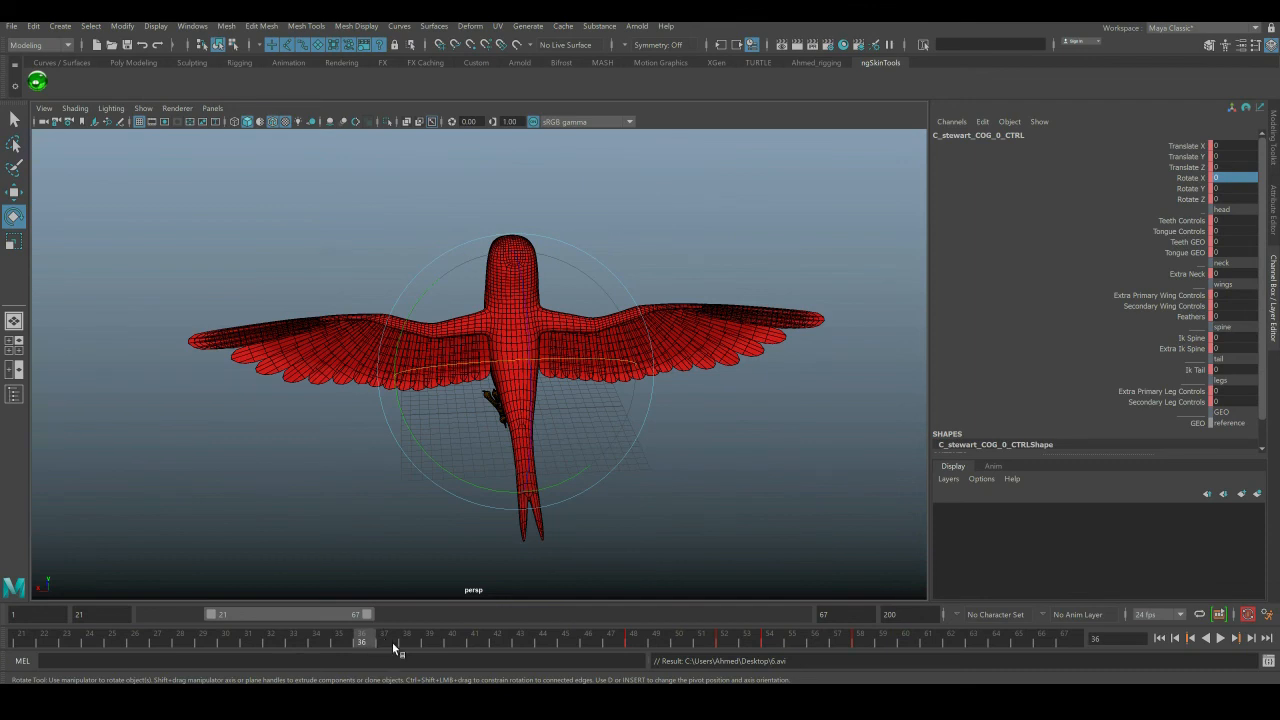
pyautogui.moveTo(402, 637); pyautogui.dragTo(803, 603)
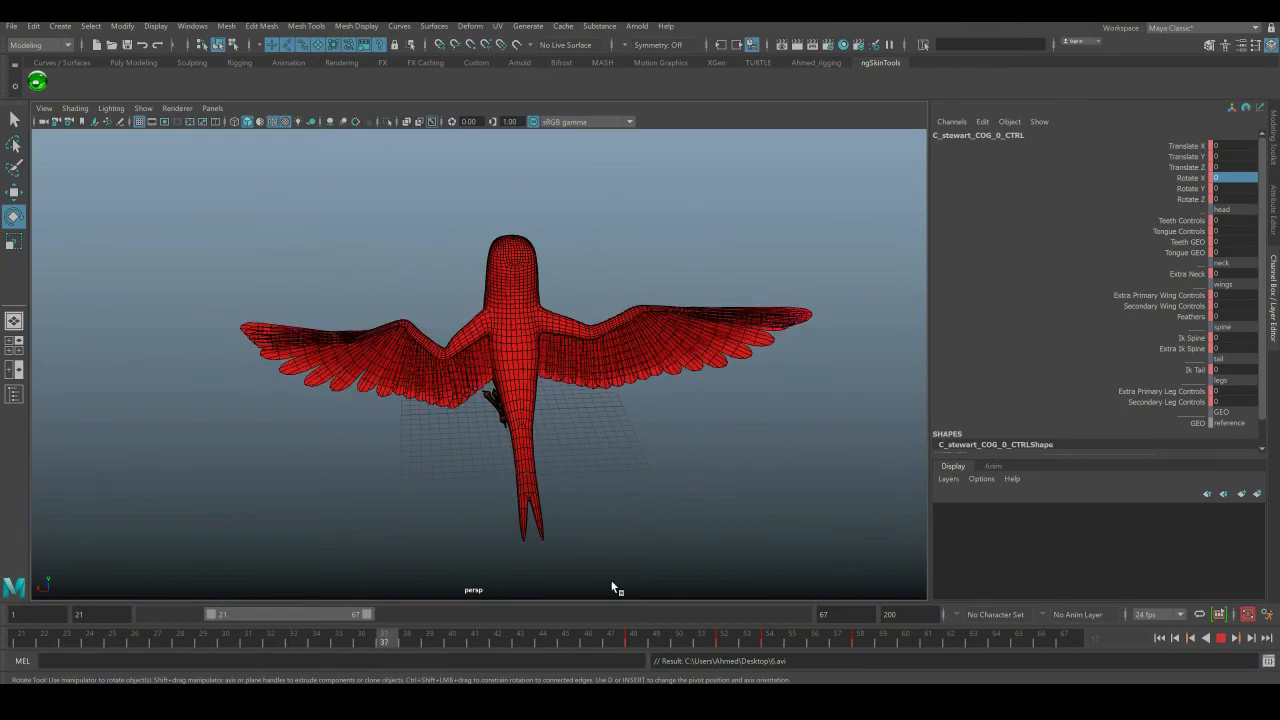
pyautogui.press('Escape')
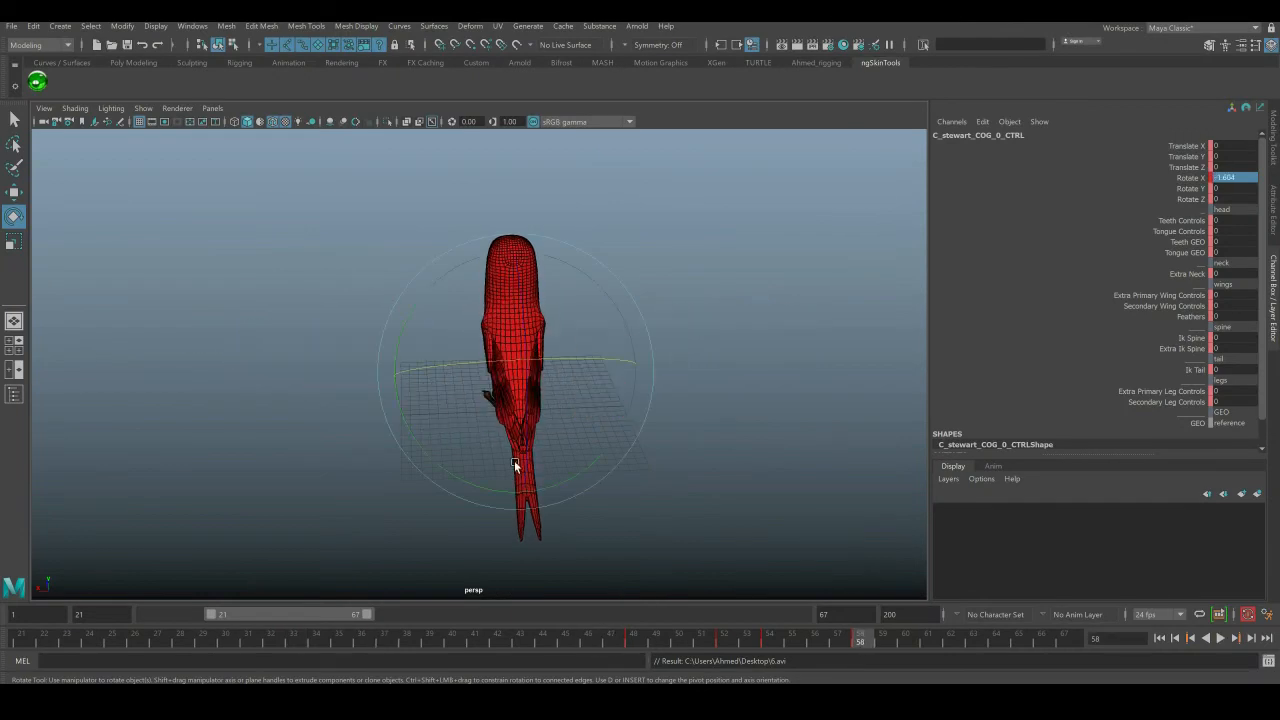
pyautogui.click(520, 640)
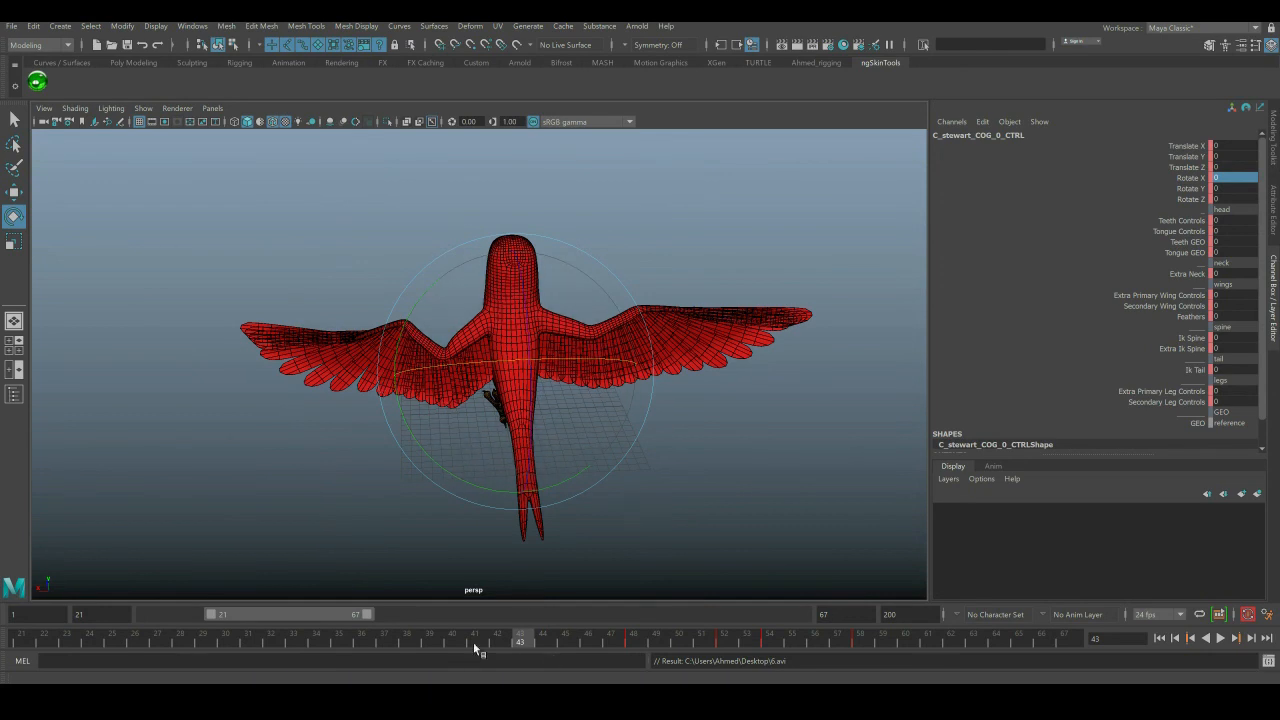
pyautogui.hotkey('alt', 'v')
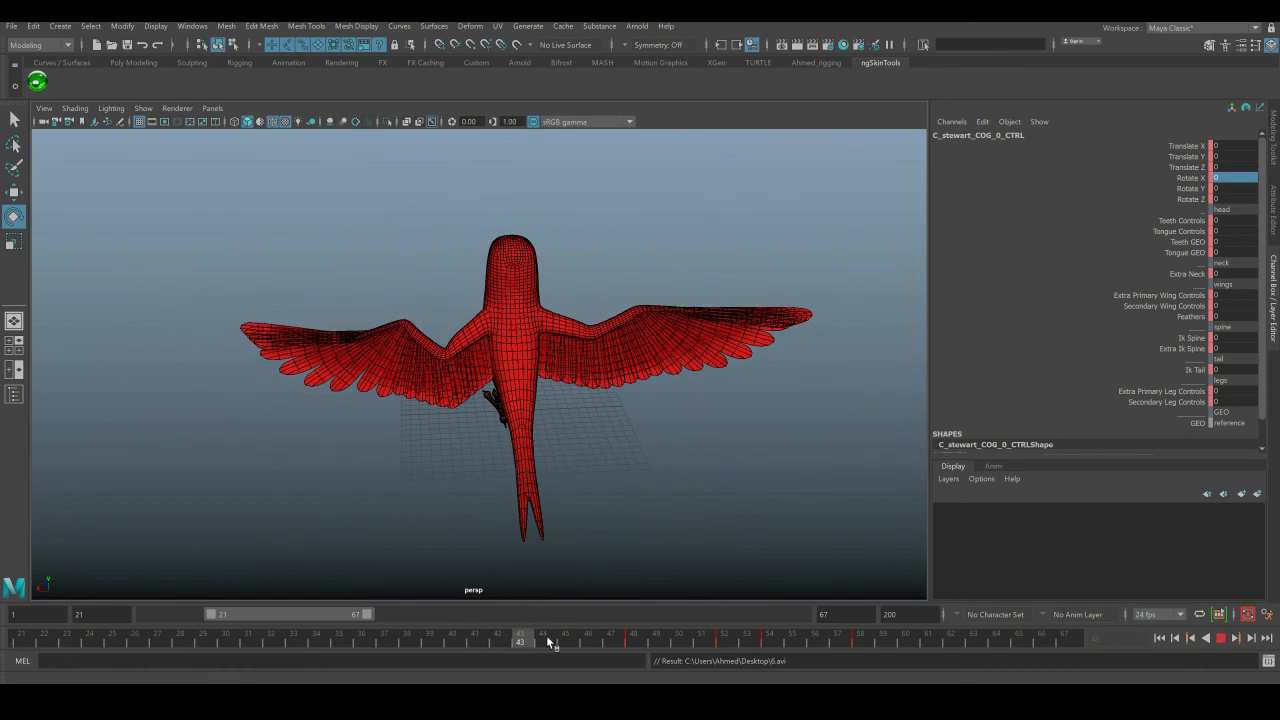
pyautogui.click(520, 638)
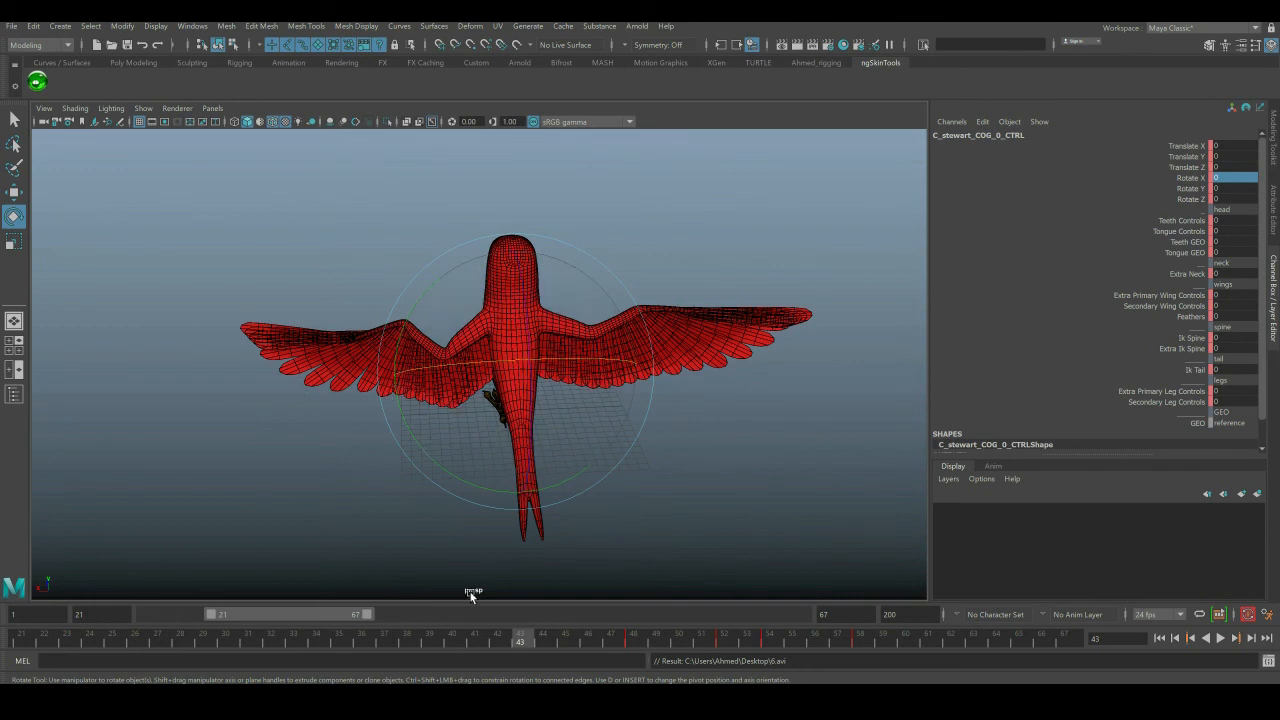
pyautogui.hotkey('alt', 'v')
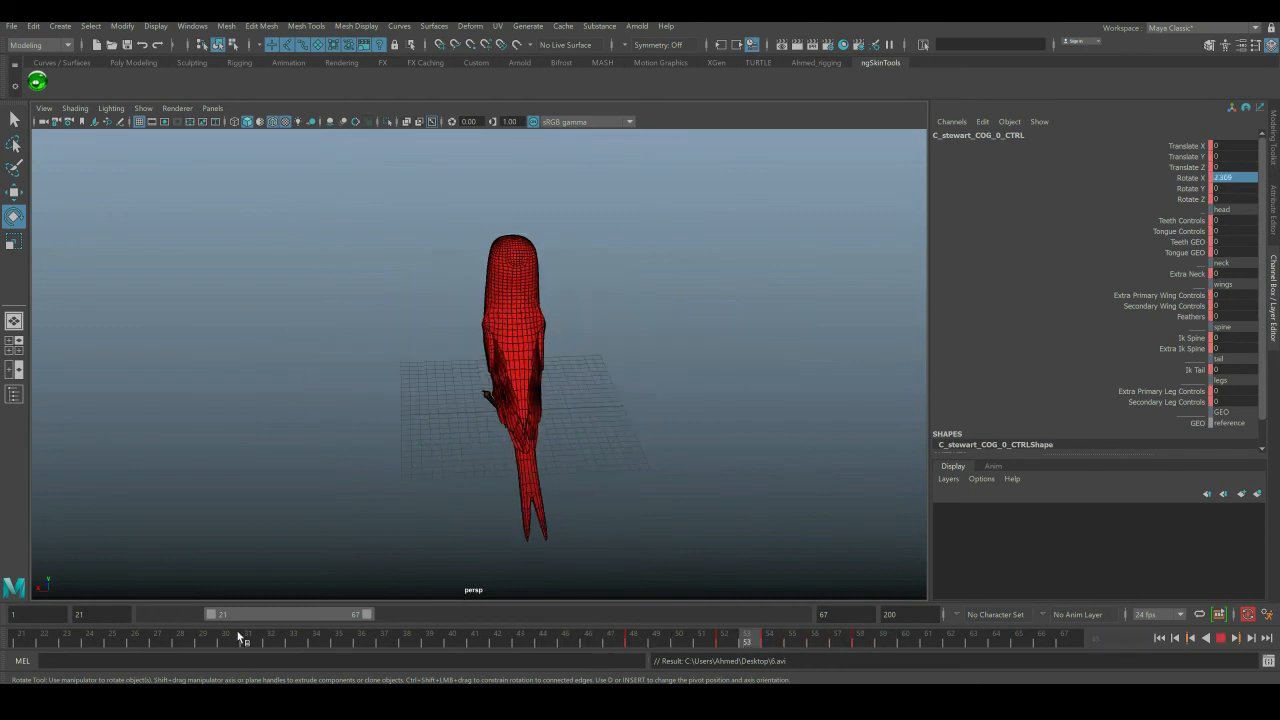
pyautogui.click(162, 631)
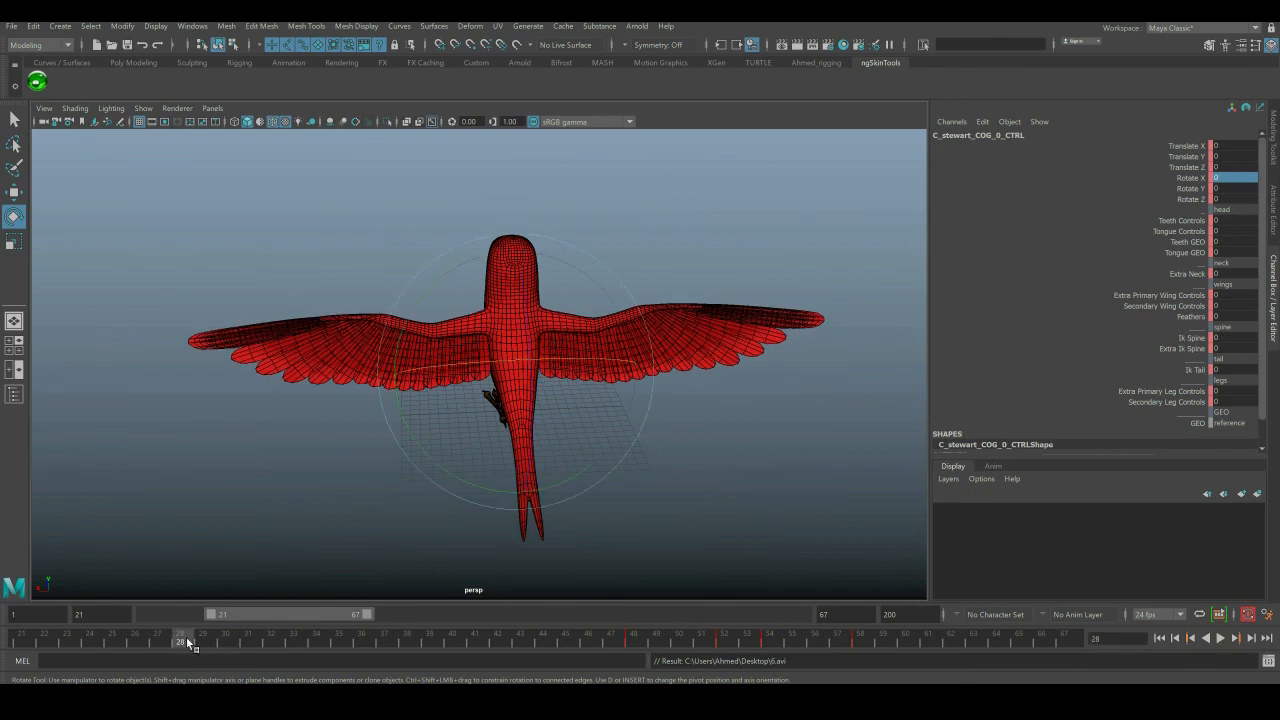
pyautogui.moveTo(193, 645); pyautogui.dragTo(543, 640)
pyautogui.moveTo(313, 631); pyautogui.dragTo(113, 630)
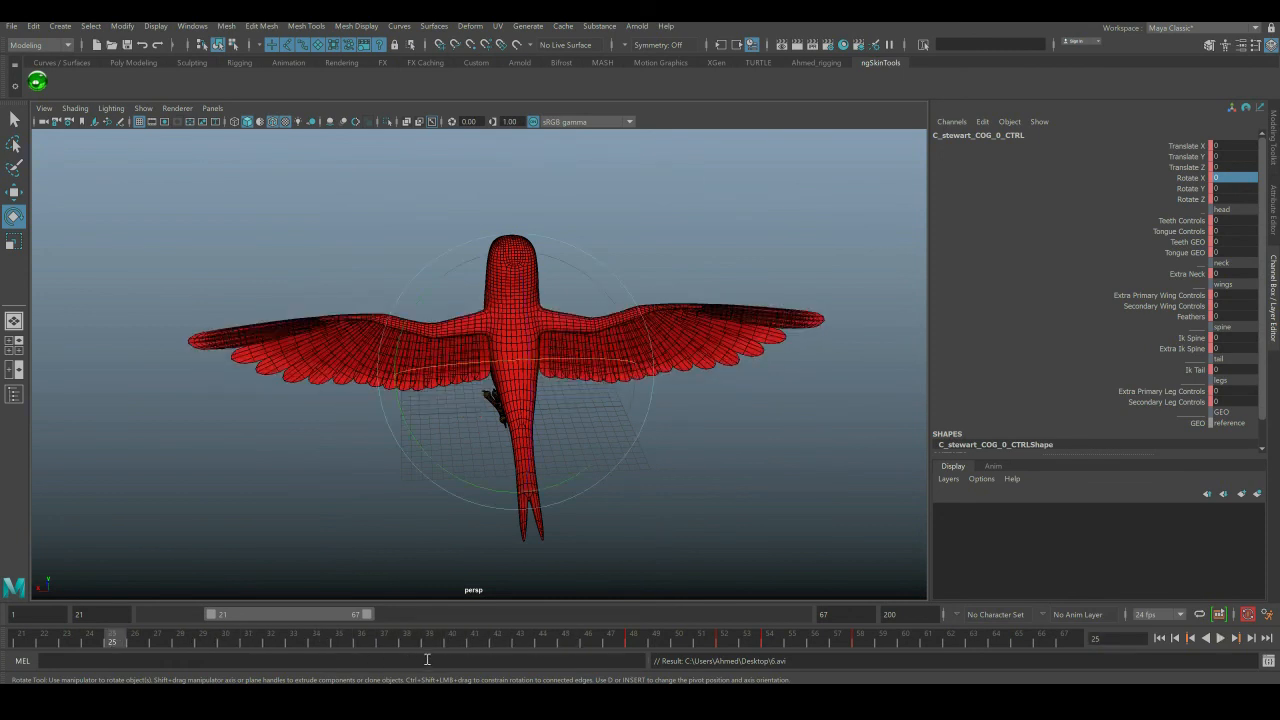